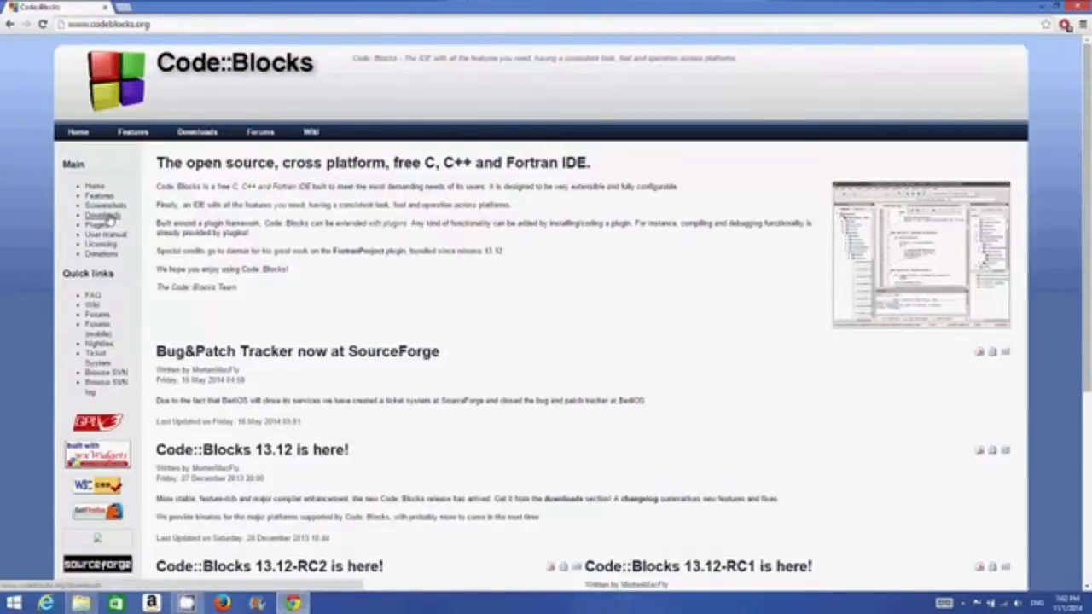
- Open the binary release download page on the Code::Blocks website
{"action": "left_click", "coordinate": [104, 216]}
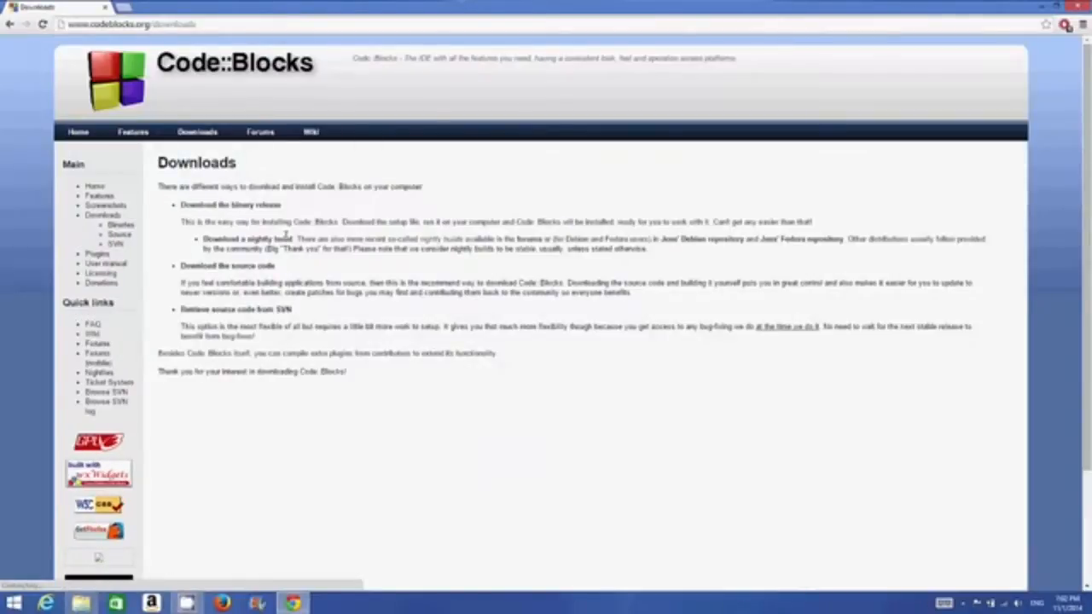
{"action": "left_click", "coordinate": [229, 207]}
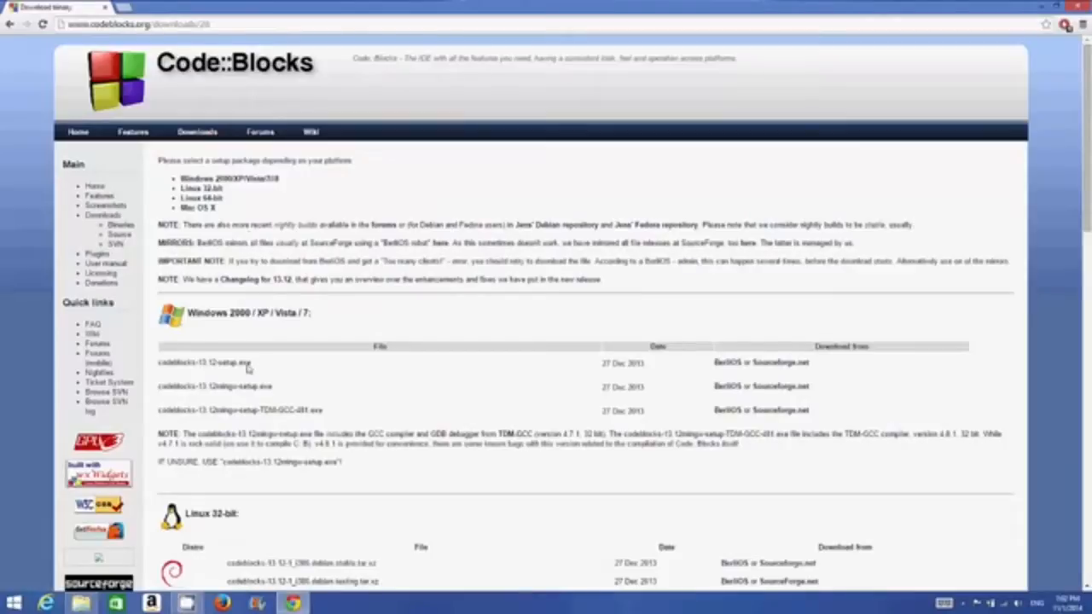
- Look through the setup packages for each platform and find the Windows section
{"action": "left_click_drag", "start_coordinate": [187, 314], "coordinate": [323, 317]}
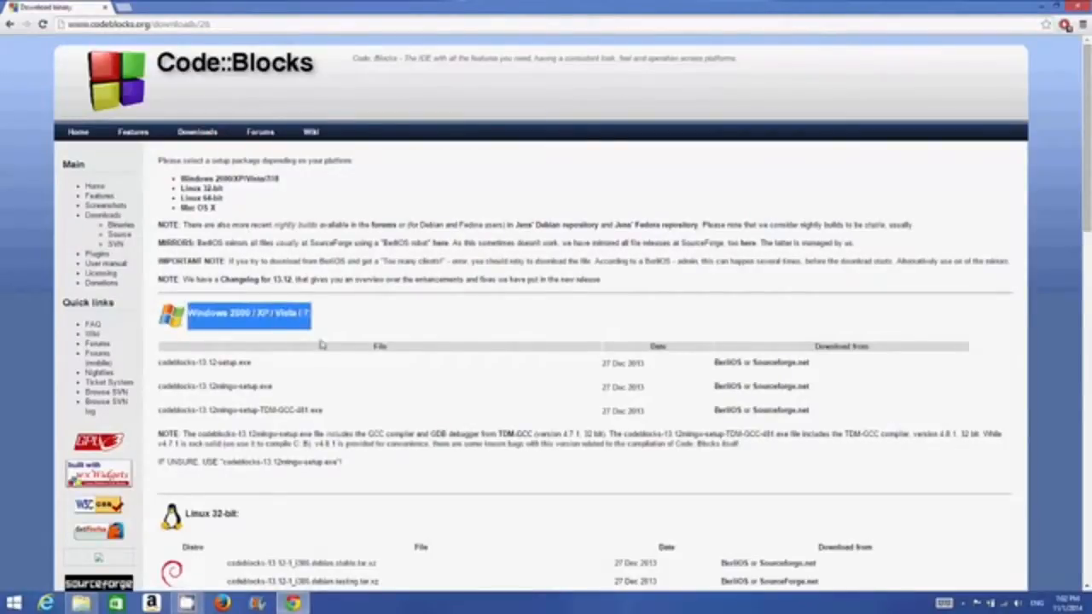
{"action": "scroll", "coordinate": [321, 350], "scroll_direction": "down", "scroll_amount": 3}
{"action": "scroll", "coordinate": [316, 356], "scroll_direction": "down", "scroll_amount": 6}
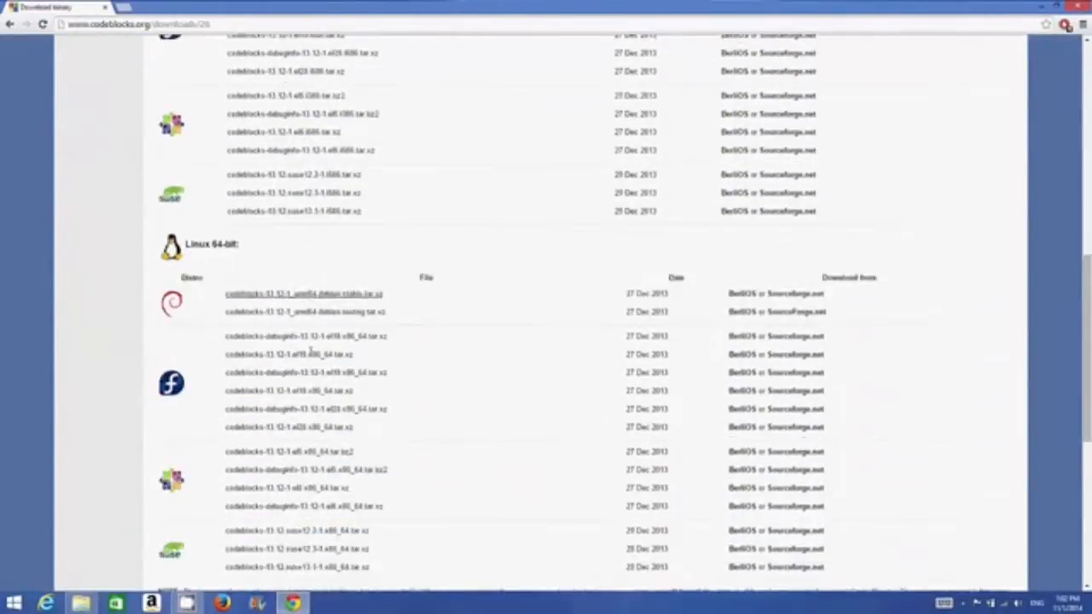
{"action": "scroll", "coordinate": [312, 352], "scroll_direction": "up", "scroll_amount": 5}
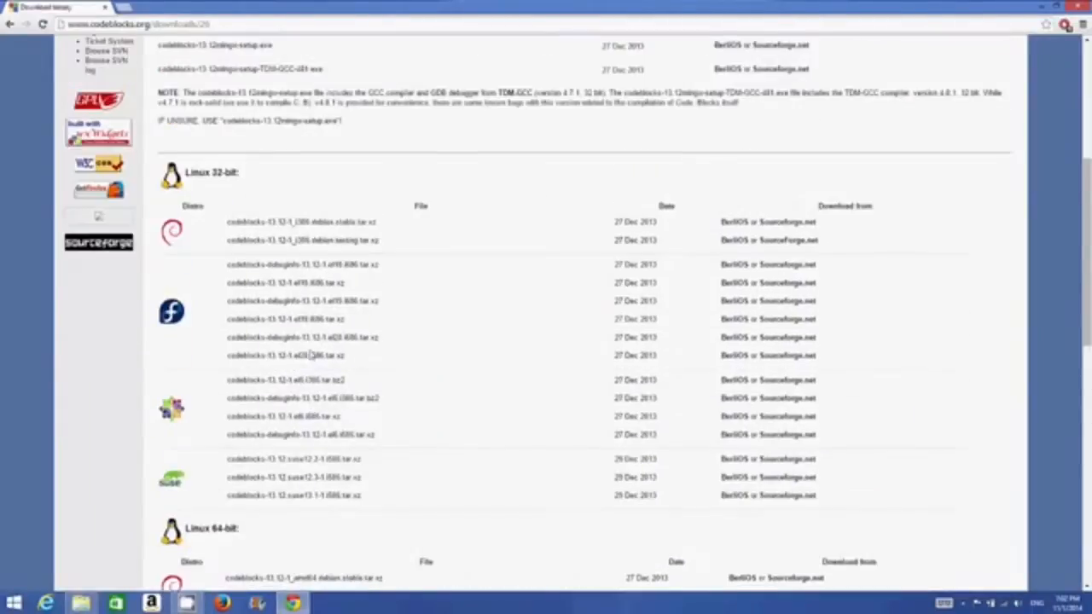
{"action": "scroll", "coordinate": [309, 353], "scroll_direction": "up", "scroll_amount": 1}
{"action": "scroll", "coordinate": [309, 353], "scroll_direction": "up", "scroll_amount": 3}
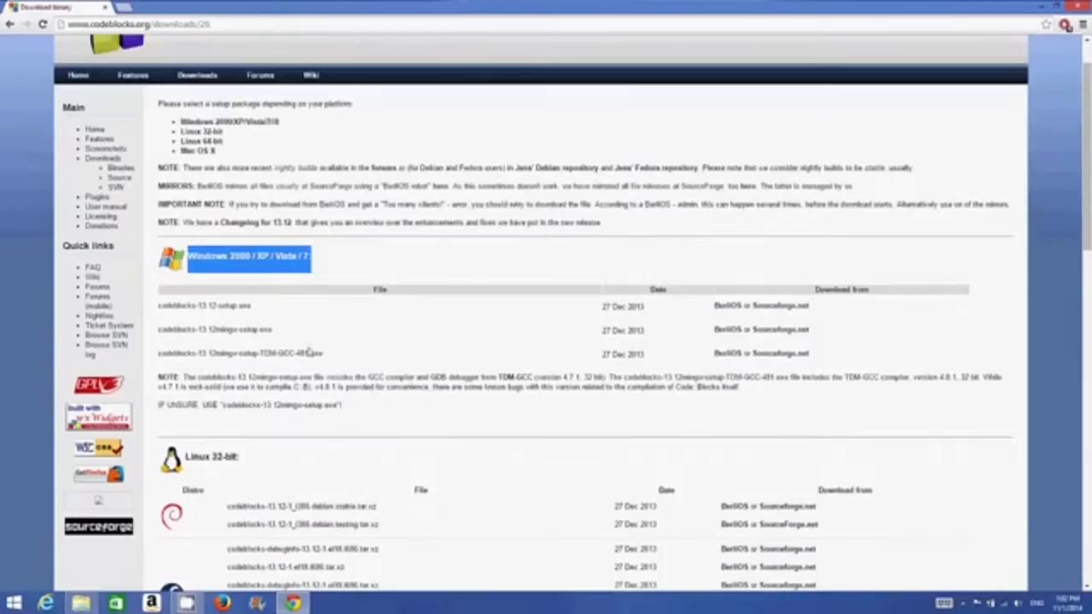
{"action": "scroll", "coordinate": [309, 350], "scroll_direction": "up", "scroll_amount": 1}
{"action": "left_click_drag", "start_coordinate": [316, 313], "coordinate": [187, 314]}
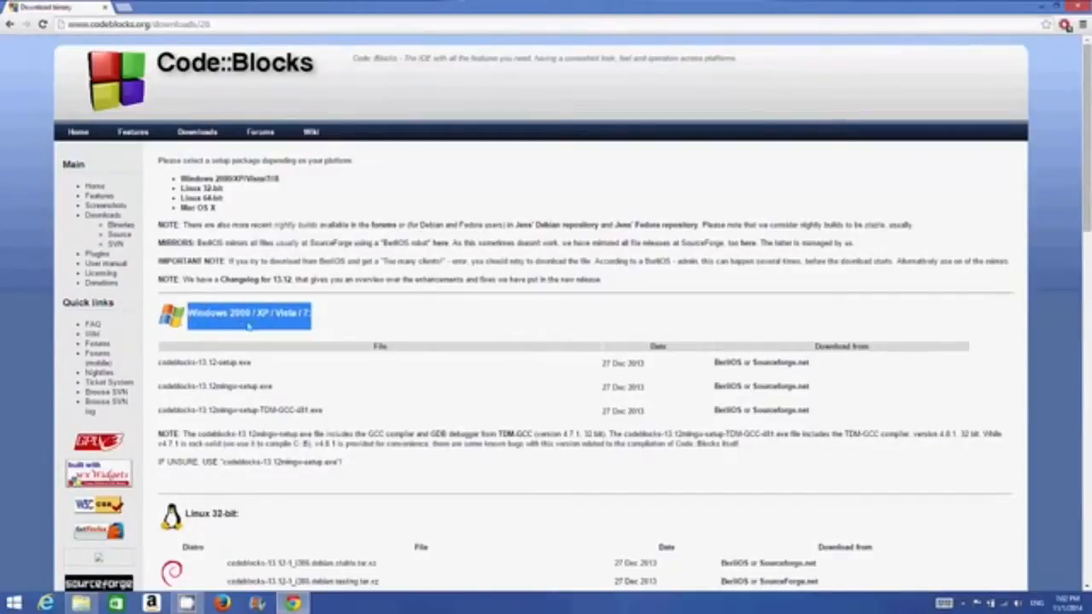
{"action": "left_click", "coordinate": [270, 324]}
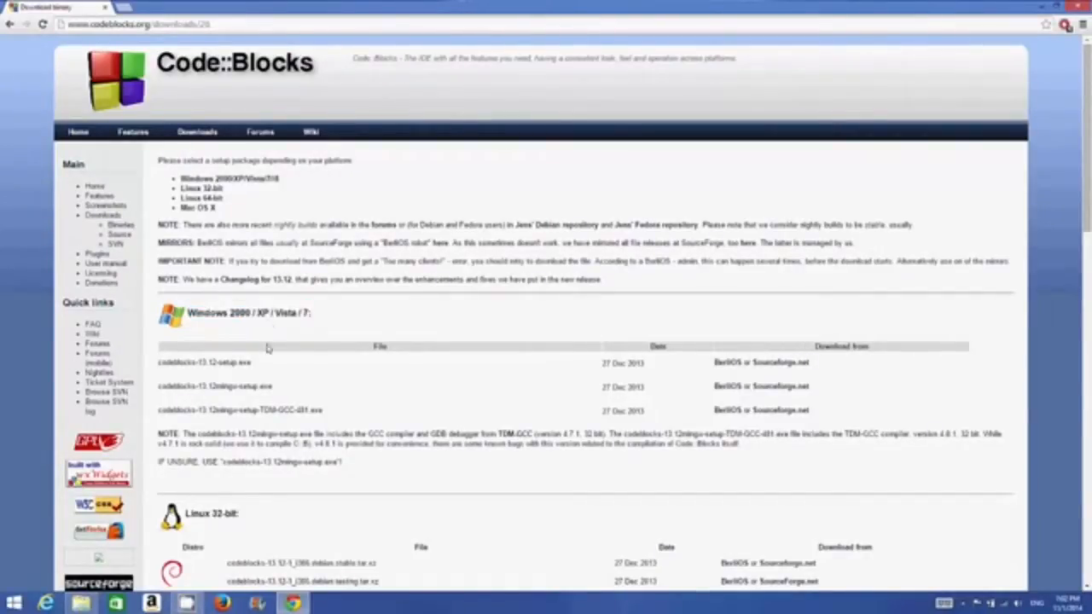
- Compare the Windows installers codeblocks-13.12-setup.exe and codeblocks-13.12mingw-setup.exe by their file names
{"action": "left_click_drag", "start_coordinate": [160, 363], "coordinate": [226, 361]}
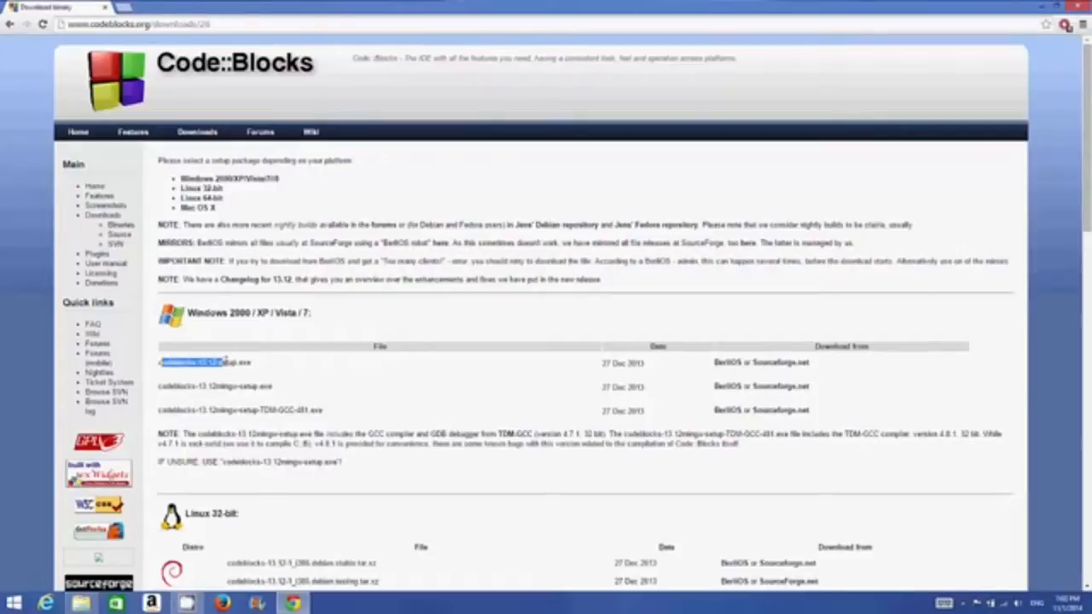
{"action": "left_click", "coordinate": [167, 369]}
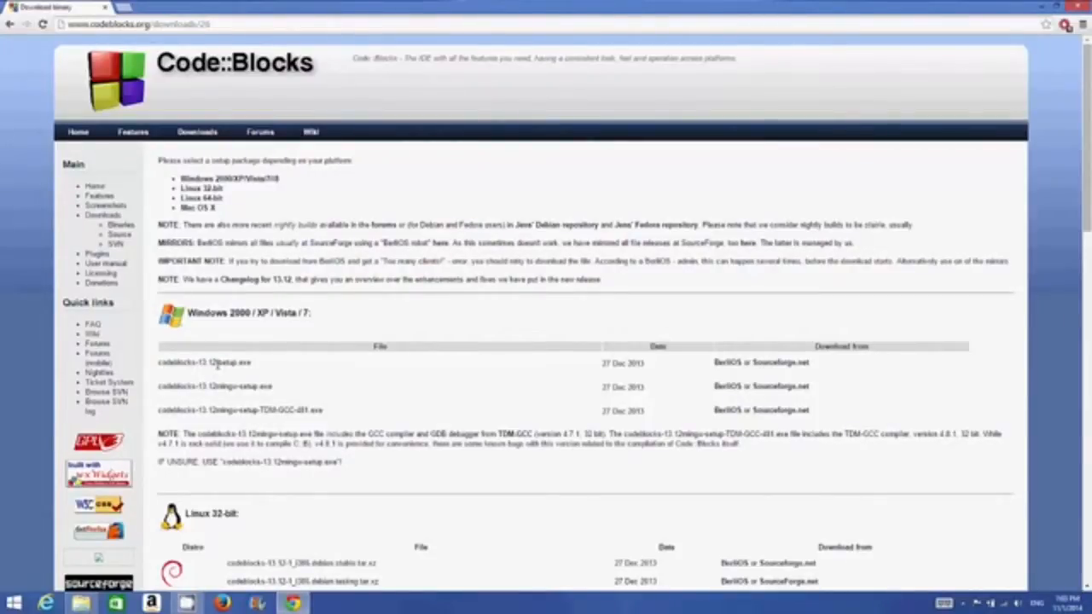
{"action": "left_click_drag", "start_coordinate": [217, 363], "coordinate": [197, 361]}
{"action": "left_click", "coordinate": [254, 365]}
{"action": "left_click_drag", "start_coordinate": [216, 387], "coordinate": [230, 386]}
{"action": "left_click_drag", "start_coordinate": [270, 386], "coordinate": [160, 387]}
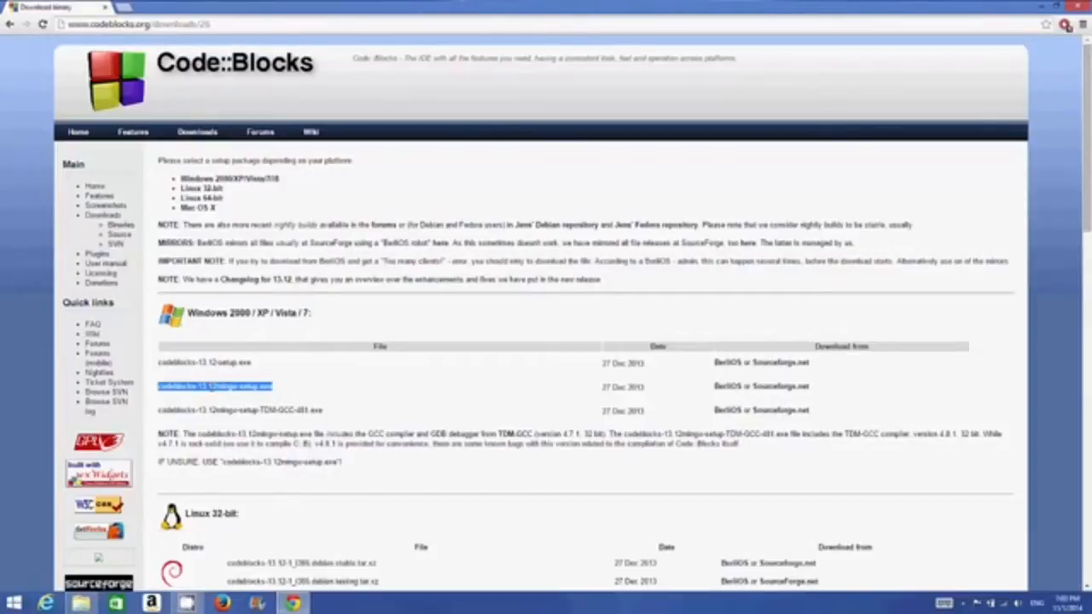
{"action": "left_click", "coordinate": [220, 387]}
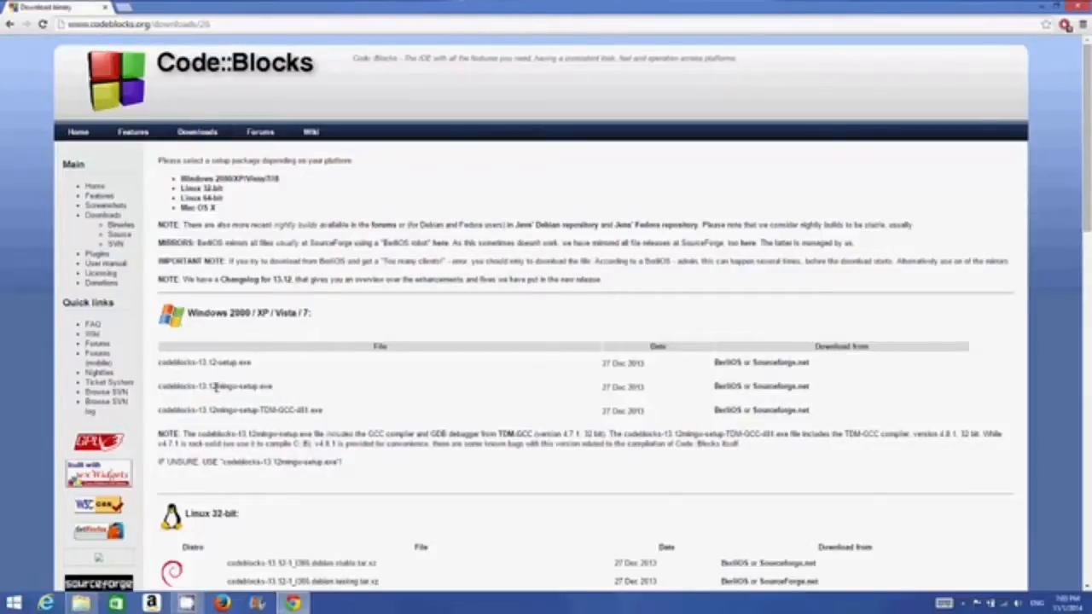
{"action": "left_click_drag", "start_coordinate": [219, 387], "coordinate": [237, 388]}
{"action": "left_click_drag", "start_coordinate": [273, 389], "coordinate": [175, 388]}
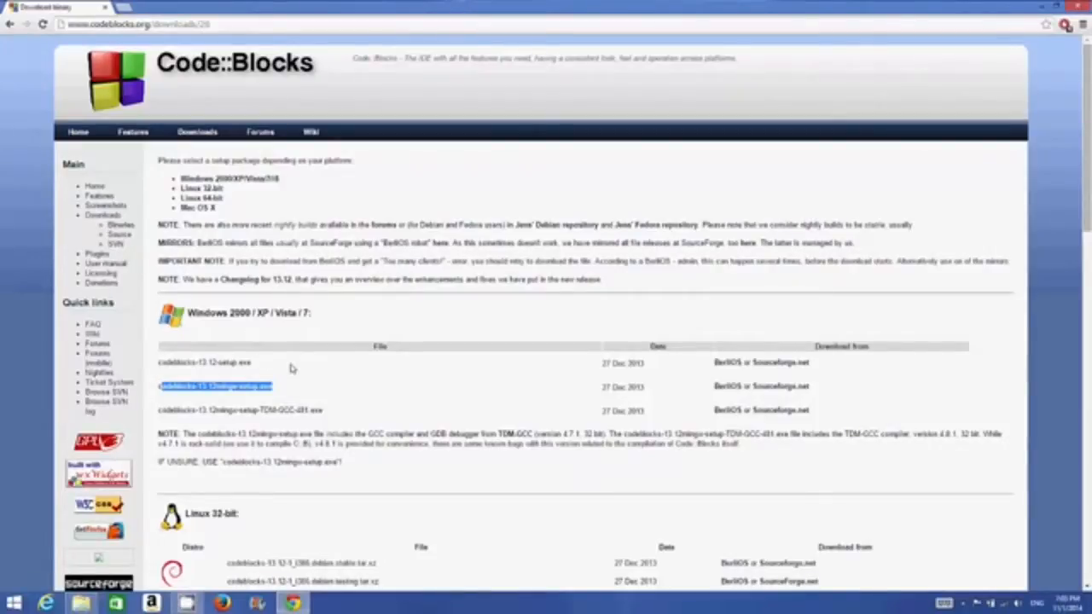
{"action": "left_click", "coordinate": [278, 388]}
{"action": "left_click_drag", "start_coordinate": [279, 388], "coordinate": [160, 378]}
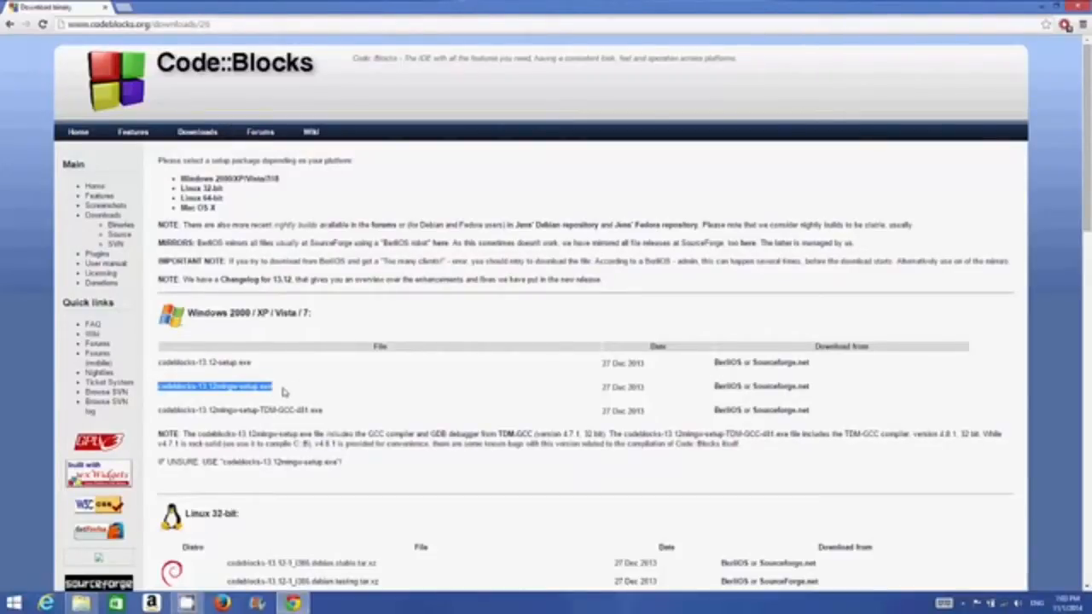
- Start downloading codeblocks-13.12mingw-setup.exe from Sourceforge.net and cancel the download
{"action": "left_click", "coordinate": [781, 388]}
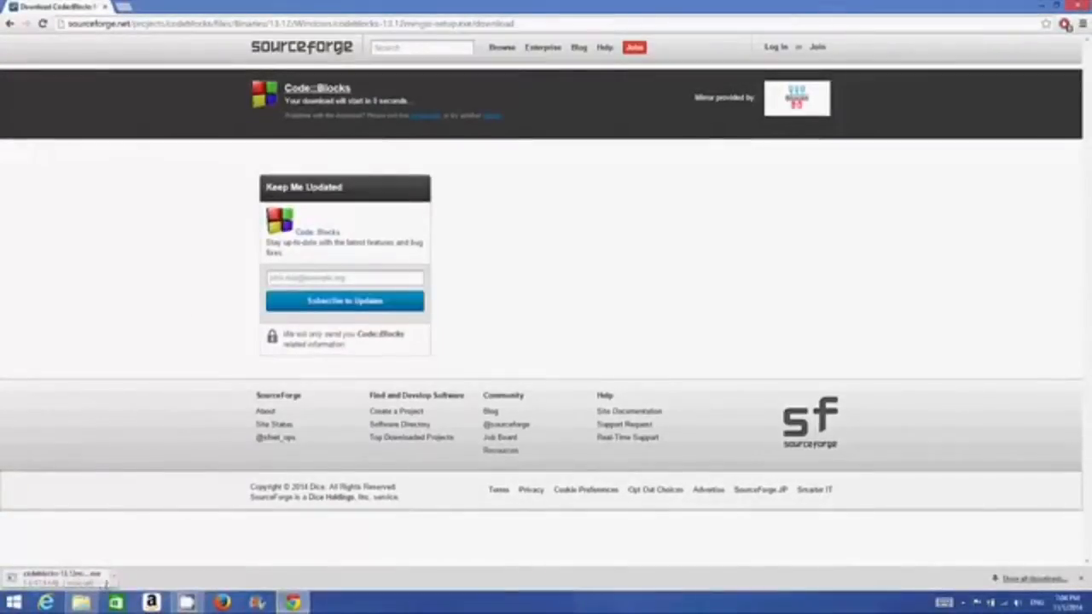
{"action": "left_click", "coordinate": [117, 578]}
{"action": "left_click", "coordinate": [141, 560]}
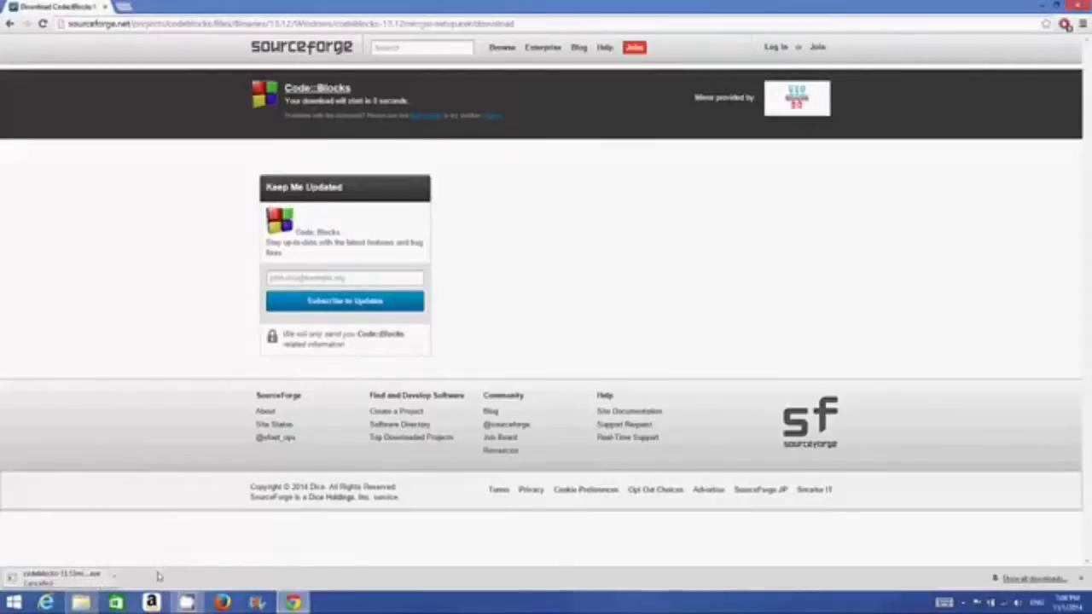
- Switch to File Explorer, run codeblocks-13.12mingw-setup from the Downloads codeblocks folder, and minimise the browser and folder windows
{"action": "left_click", "coordinate": [81, 603]}
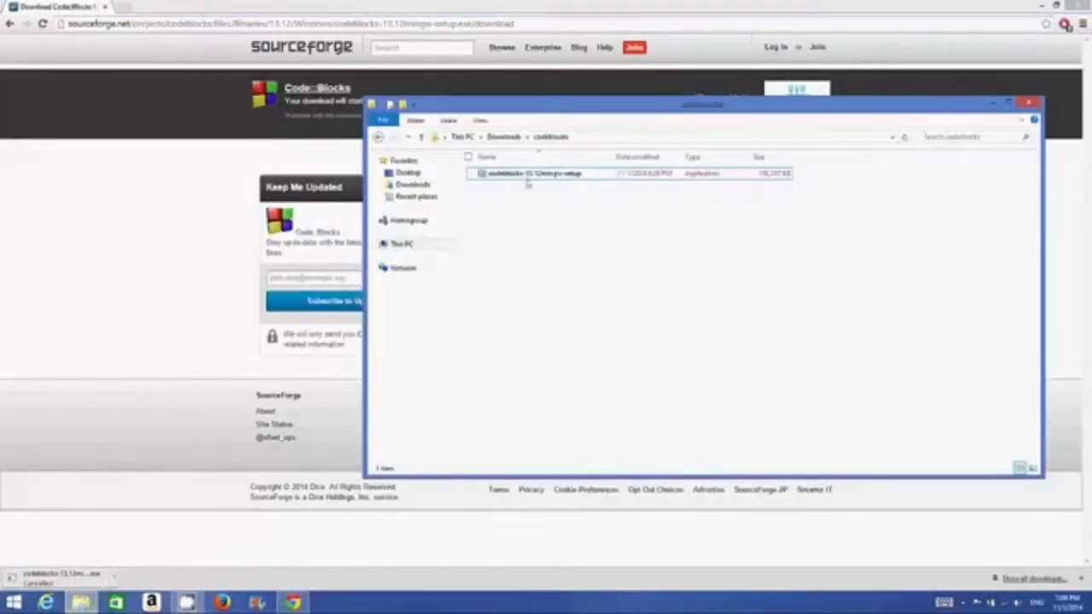
{"action": "left_click", "coordinate": [515, 178]}
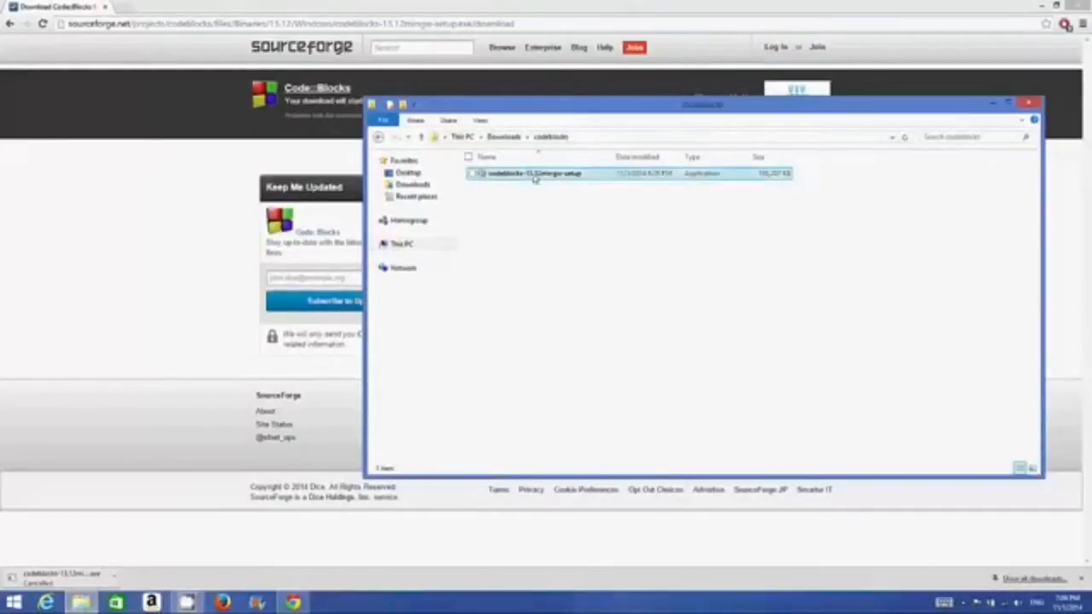
{"action": "double_click", "coordinate": [534, 176]}
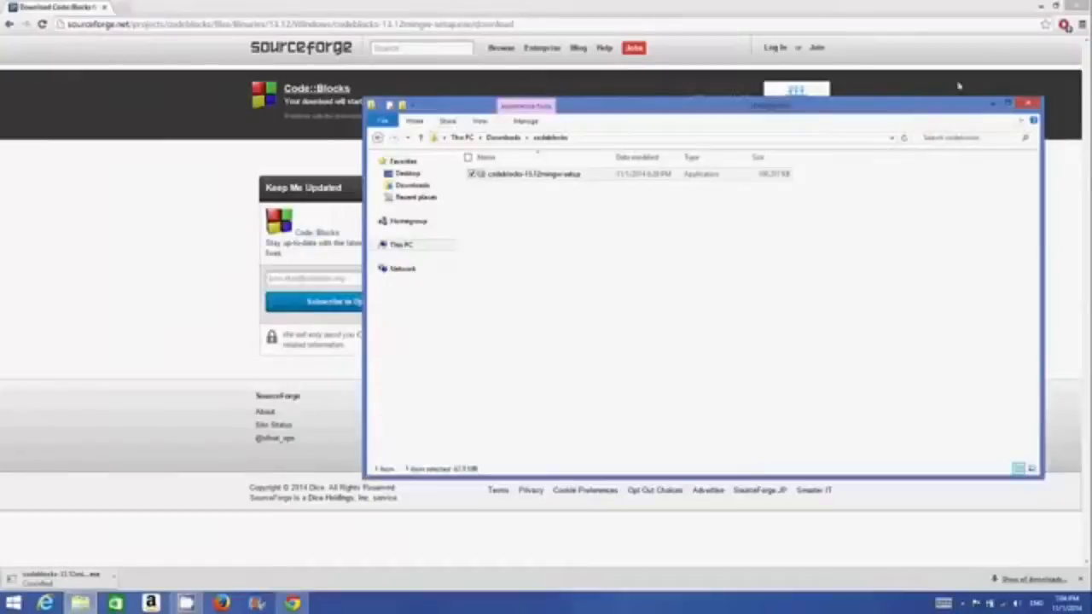
{"action": "left_click", "coordinate": [1041, 8]}
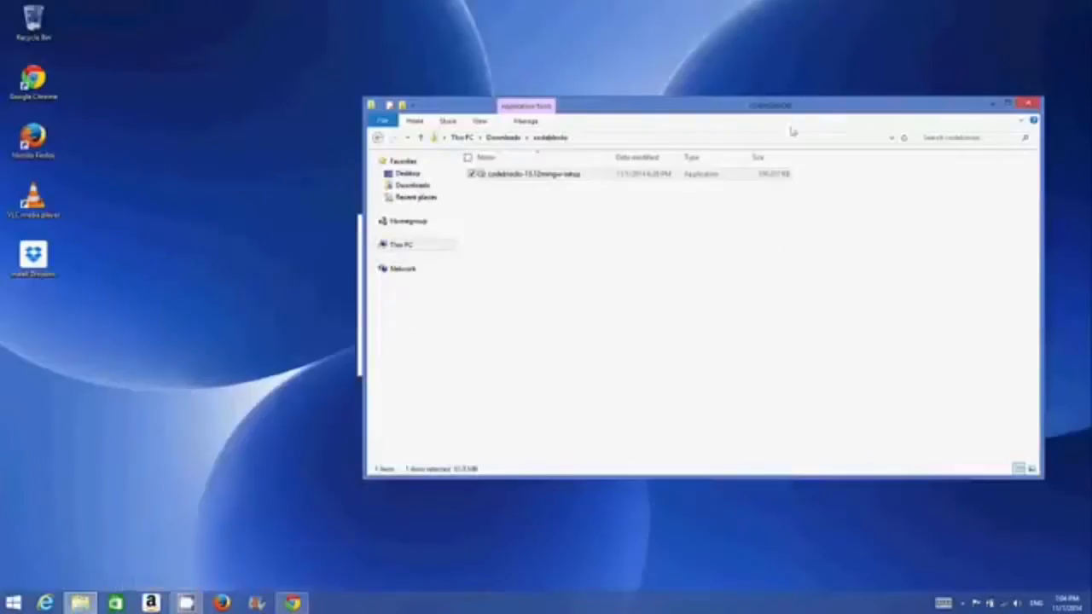
{"action": "left_click", "coordinate": [991, 104]}
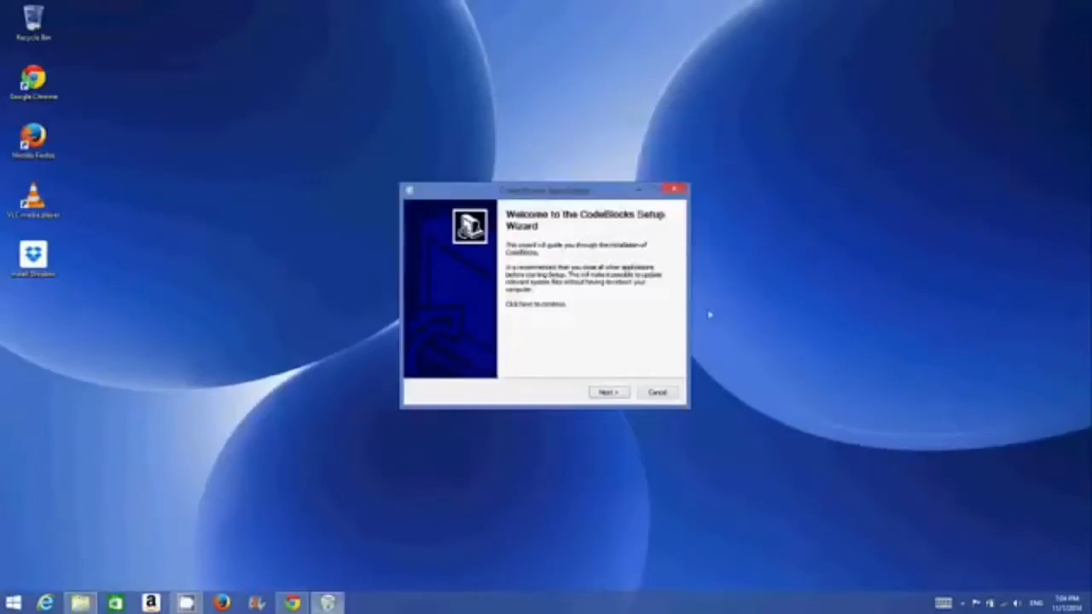
- Accept the licence agreement and start the Code::Blocks installation with the full component set and the default destination folder
{"action": "left_click", "coordinate": [611, 393]}
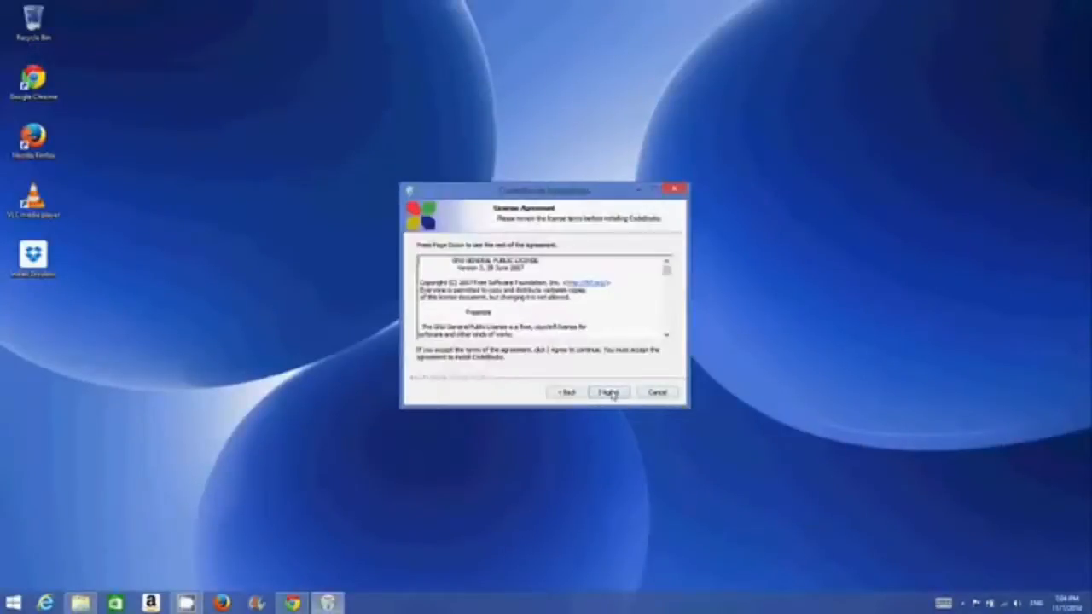
{"action": "left_click_drag", "start_coordinate": [666, 268], "coordinate": [672, 349]}
{"action": "left_click", "coordinate": [607, 394]}
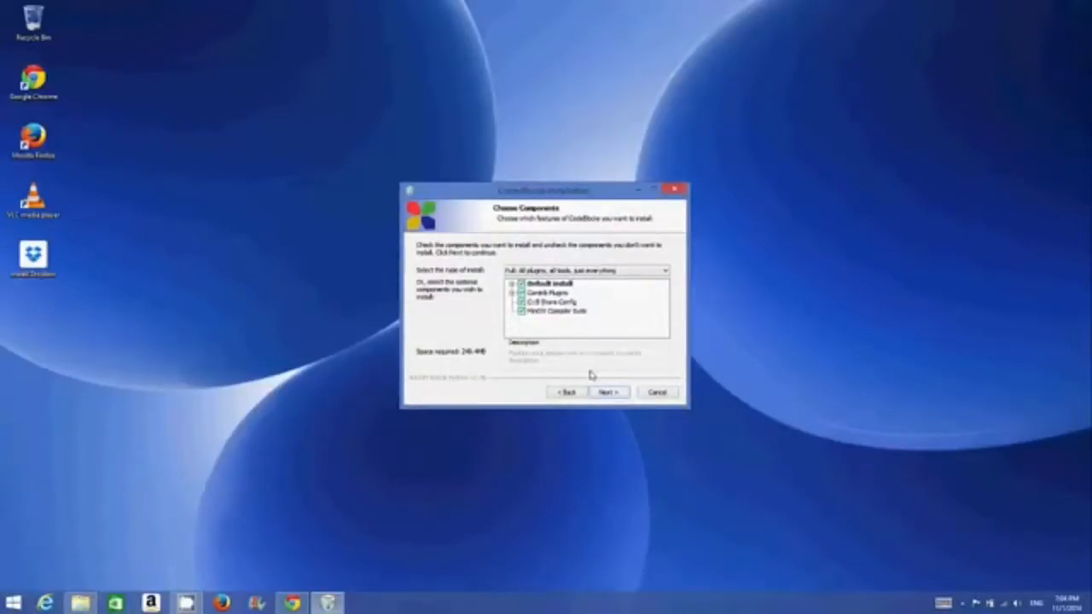
{"action": "left_click", "coordinate": [608, 393]}
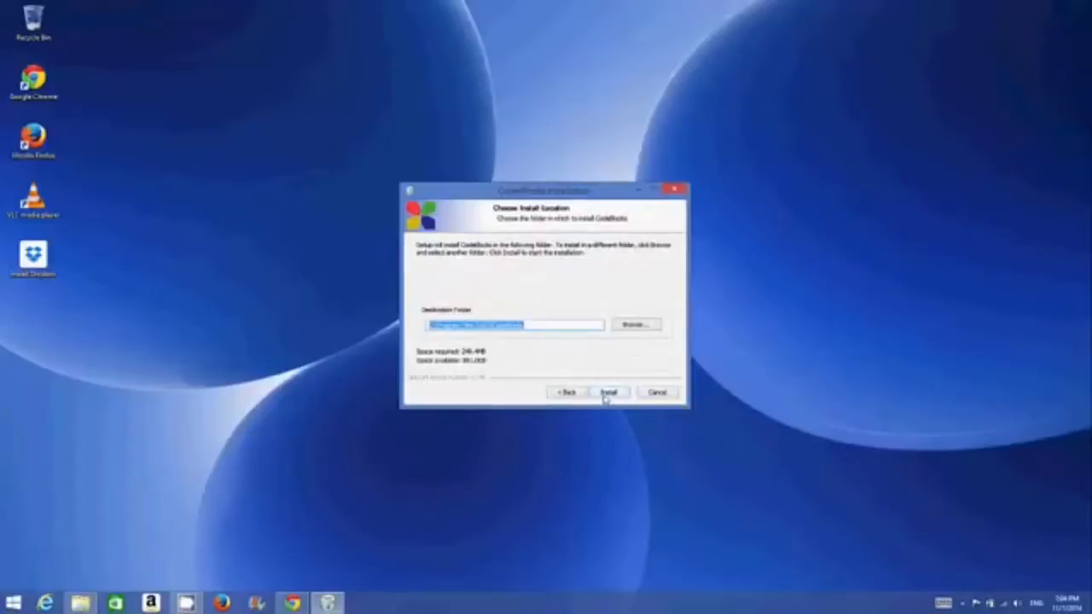
{"action": "left_click", "coordinate": [606, 394]}
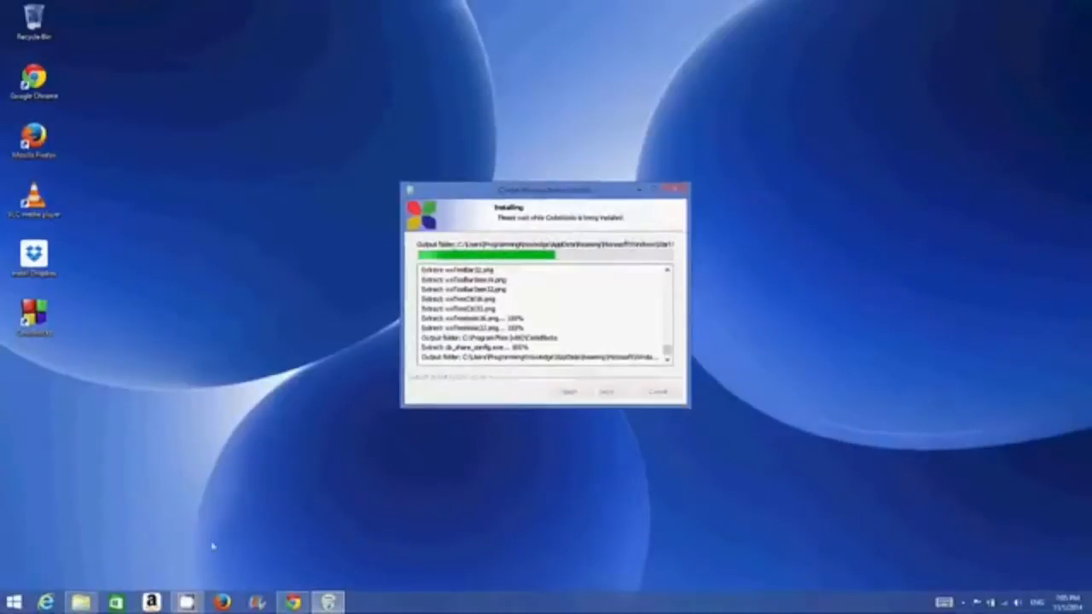
- Open the CodeBlocks folder inside Program Files (x86) on the C: drive in File Explorer
{"action": "left_click", "coordinate": [81, 603]}
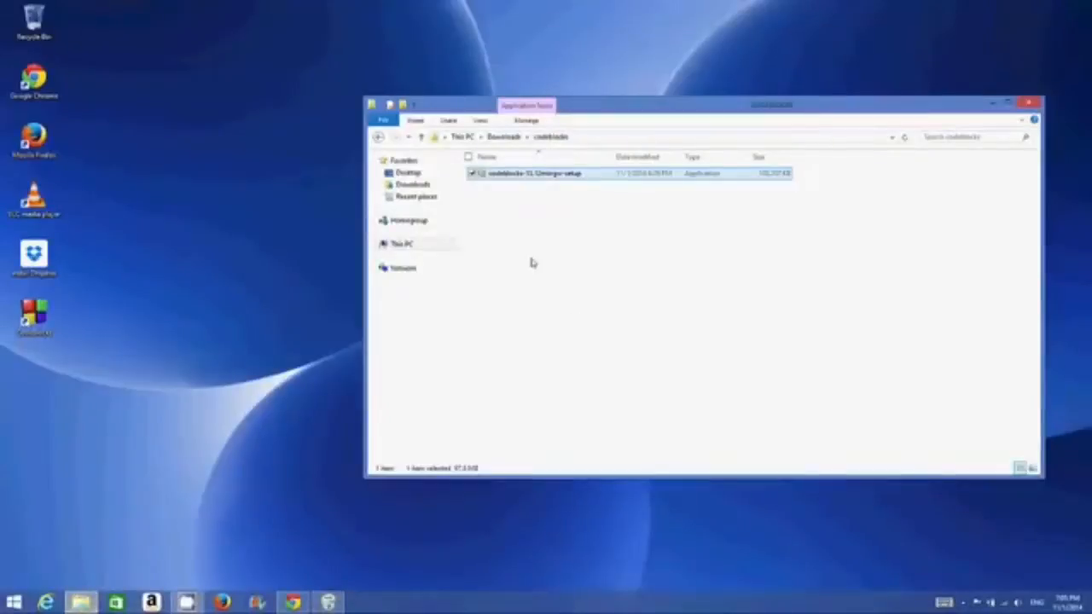
{"action": "left_click", "coordinate": [423, 248]}
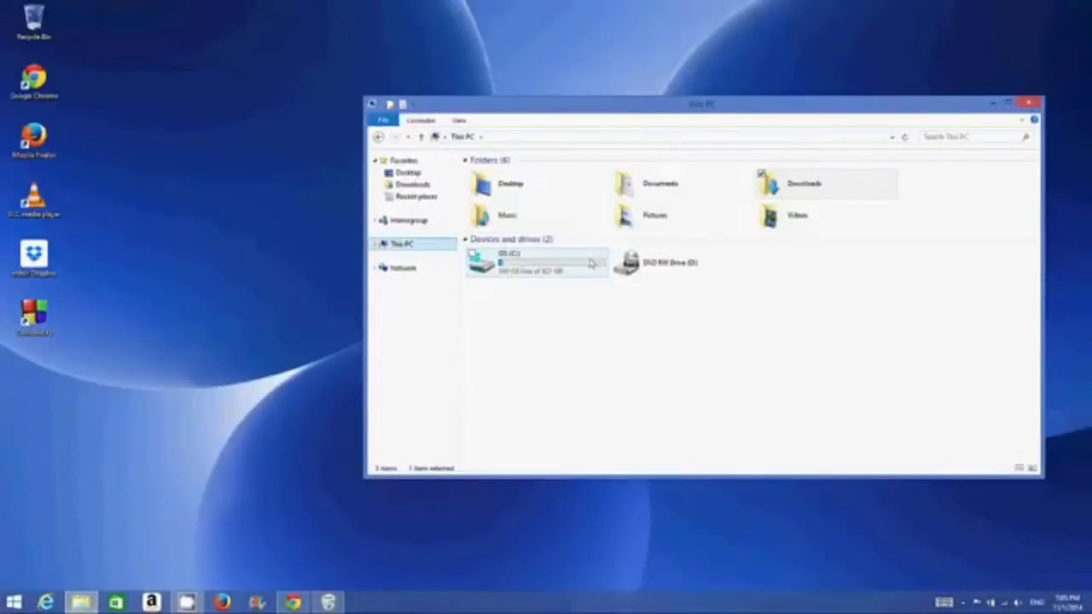
{"action": "double_click", "coordinate": [516, 267]}
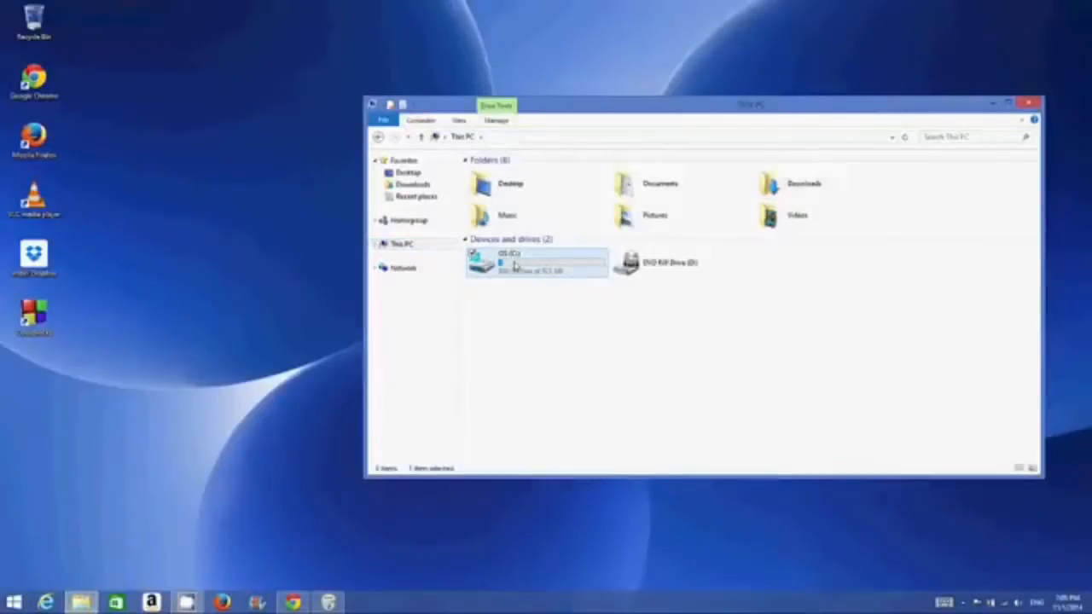
{"action": "double_click", "coordinate": [516, 246]}
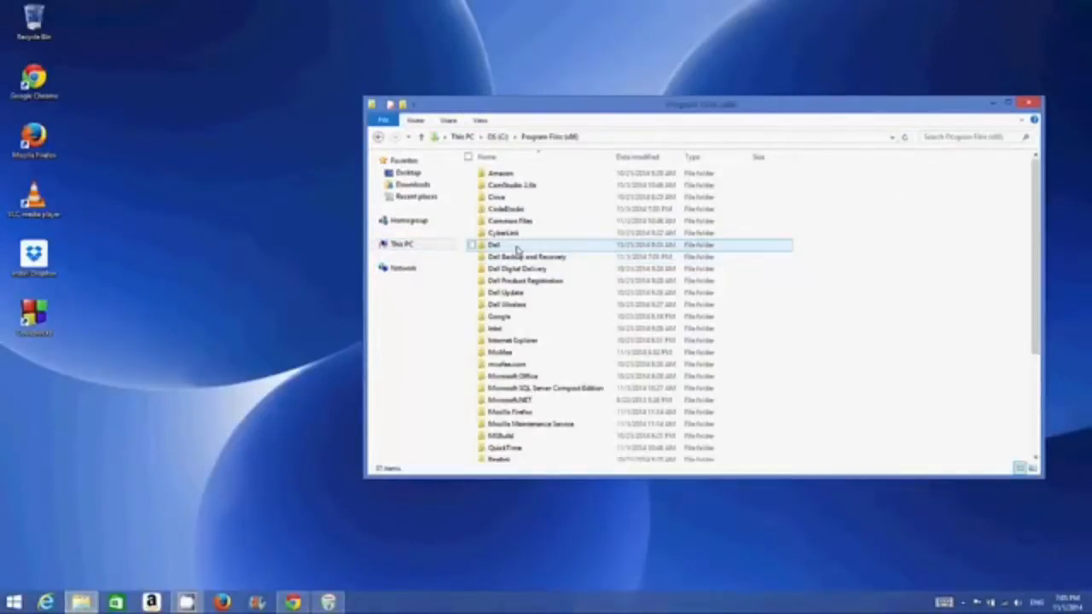
{"action": "double_click", "coordinate": [502, 209]}
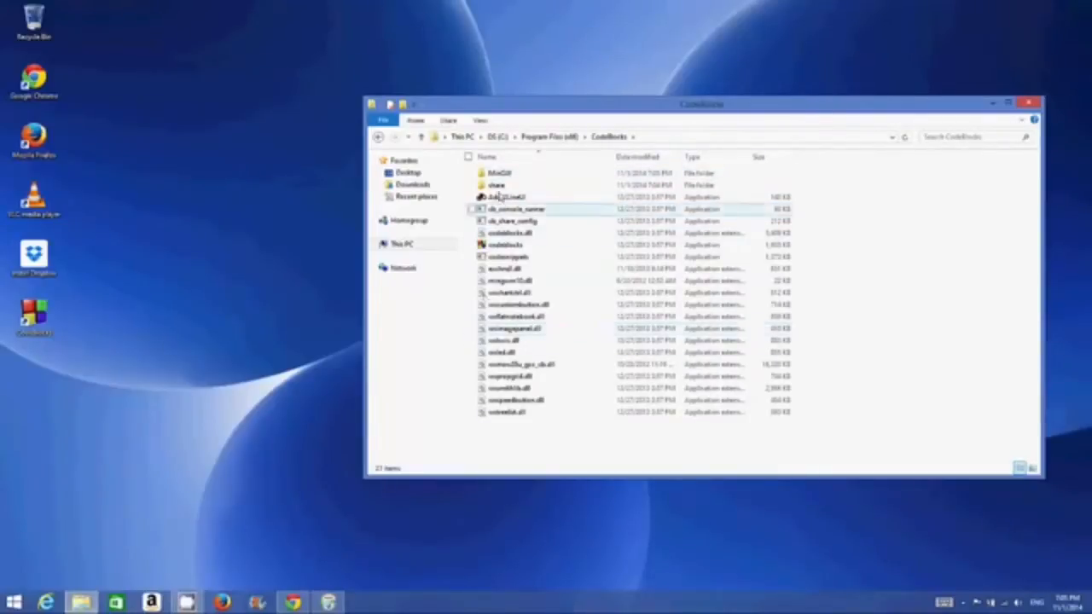
- Move and narrow the folder window beside the installer, view the MinGW folder's contents, and minimise the window
{"action": "left_click_drag", "start_coordinate": [547, 110], "coordinate": [239, 220]}
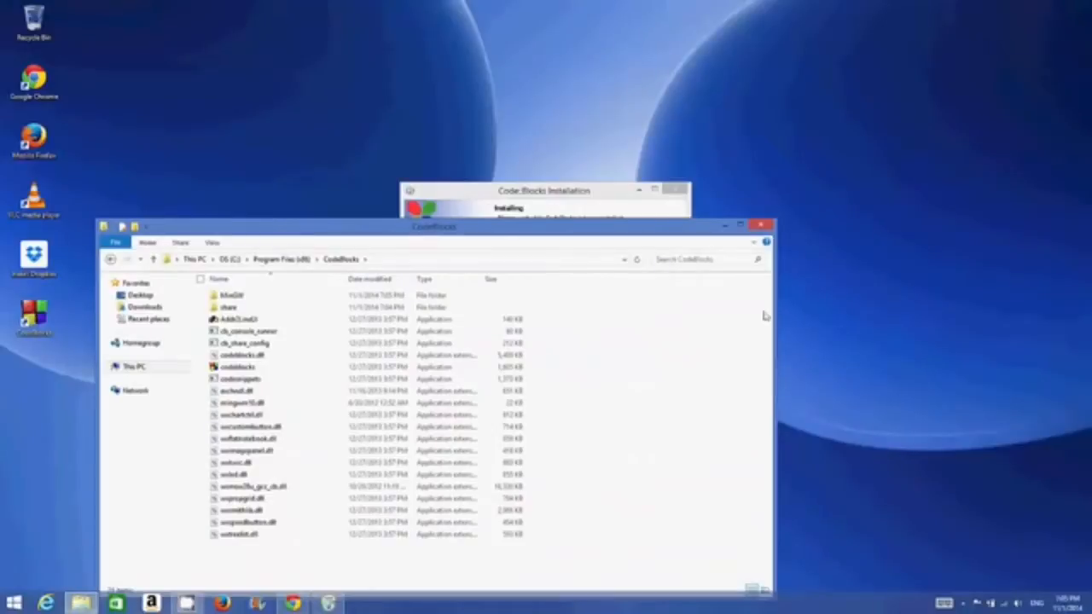
{"action": "left_click_drag", "start_coordinate": [777, 322], "coordinate": [543, 318]}
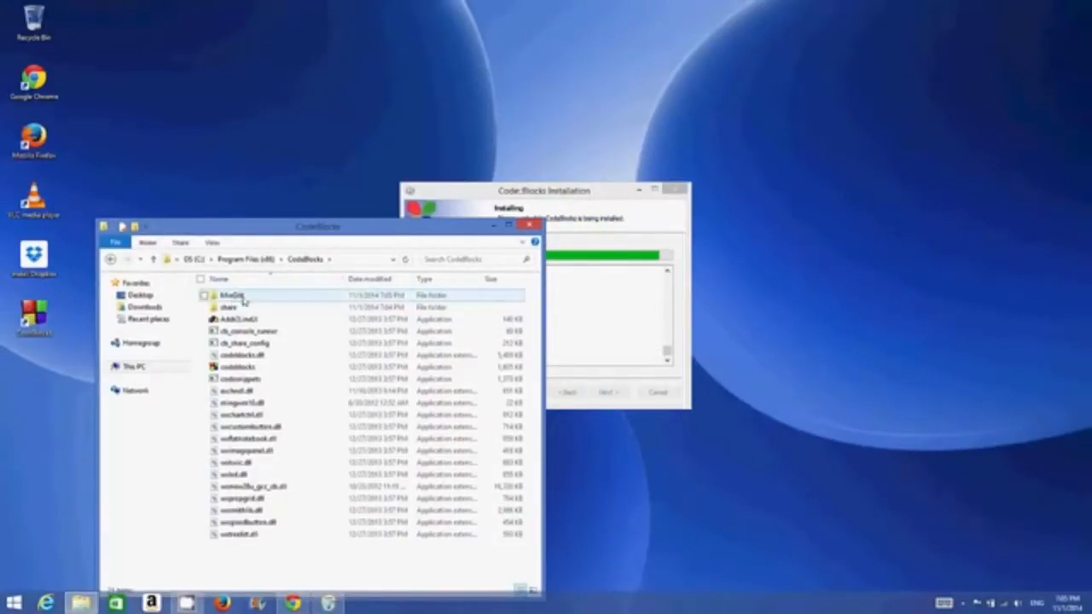
{"action": "left_click_drag", "start_coordinate": [244, 302], "coordinate": [240, 303]}
{"action": "double_click", "coordinate": [239, 296]}
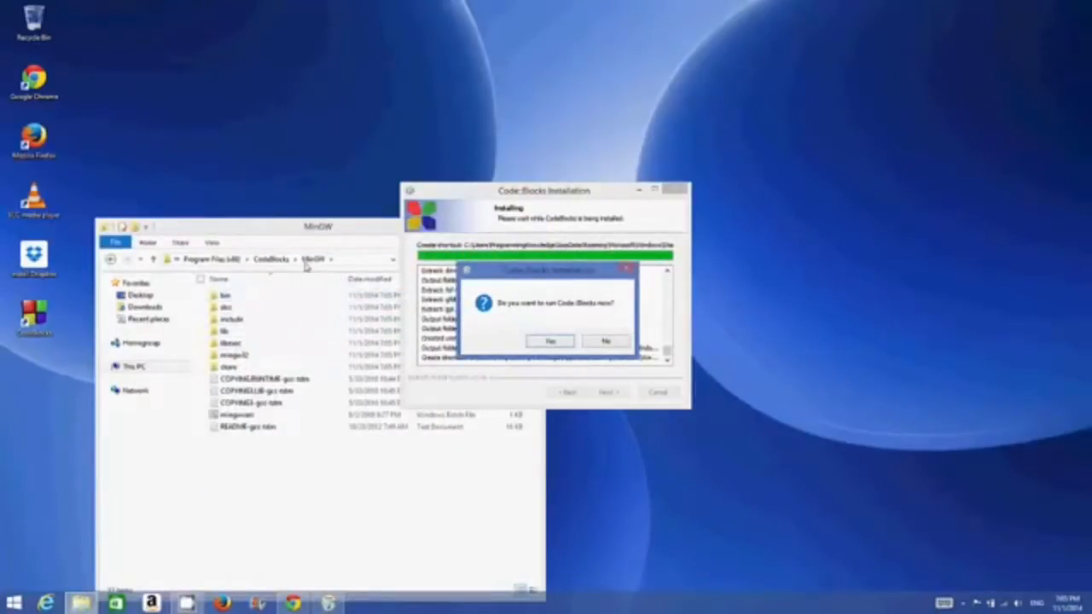
{"action": "left_click", "coordinate": [310, 235]}
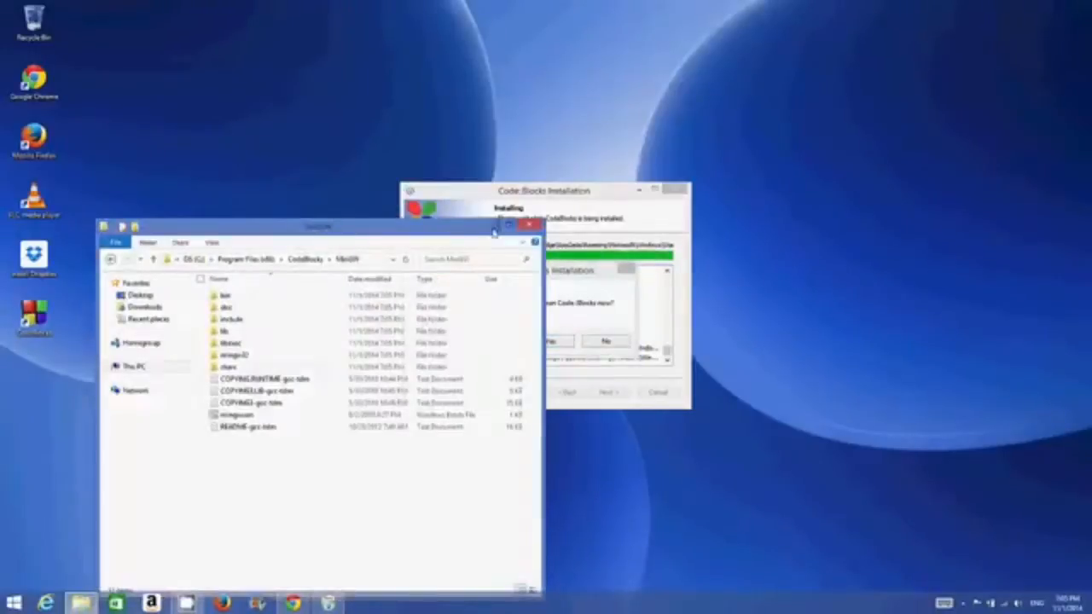
{"action": "left_click", "coordinate": [488, 227]}
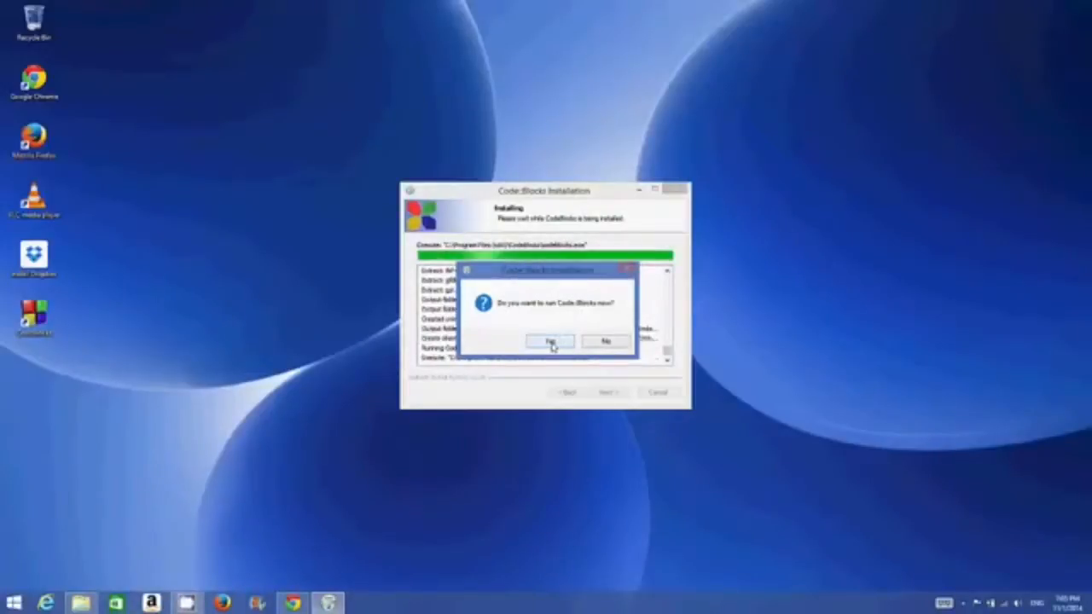
- Agree to run Code::Blocks straight after the installation and finish the setup wizard
{"action": "left_click", "coordinate": [551, 342]}
{"action": "left_click", "coordinate": [512, 192]}
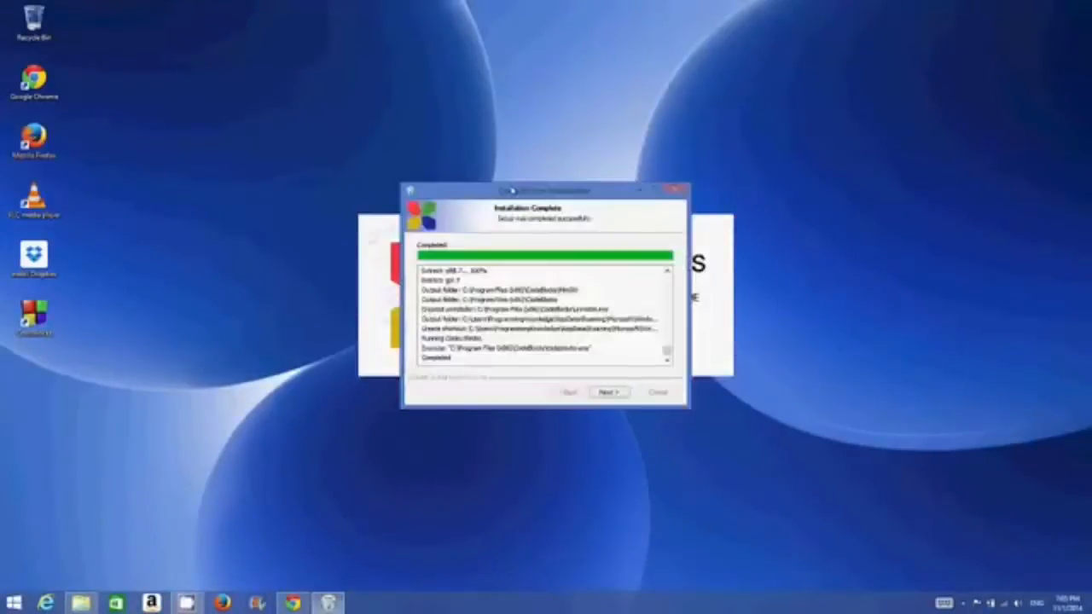
{"action": "left_click", "coordinate": [605, 394]}
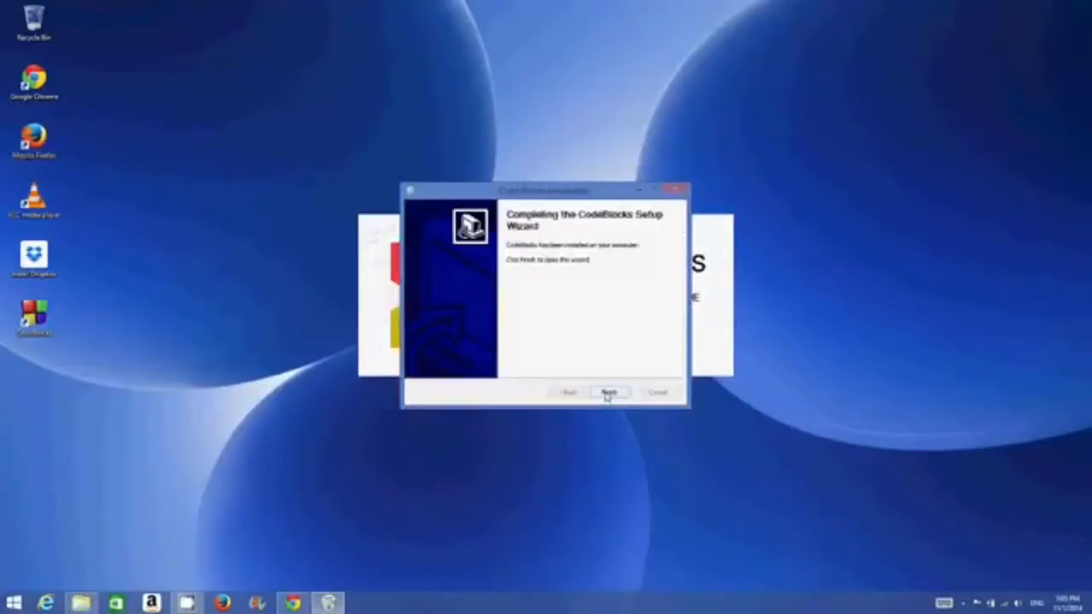
{"action": "left_click", "coordinate": [606, 394]}
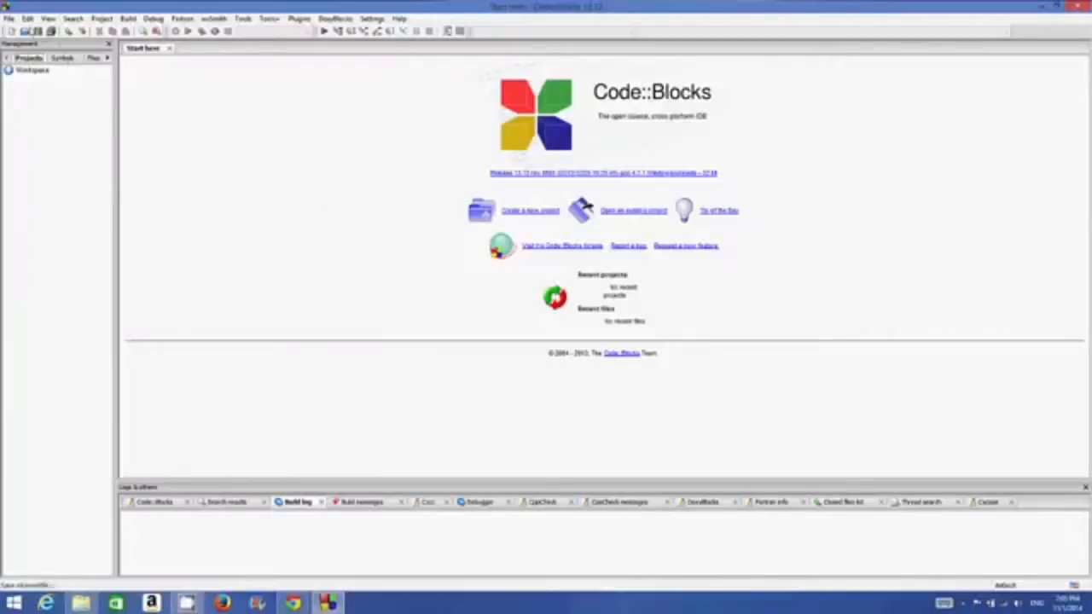
- Start a new console application project and choose C++ as its language
{"action": "left_click", "coordinate": [10, 19]}
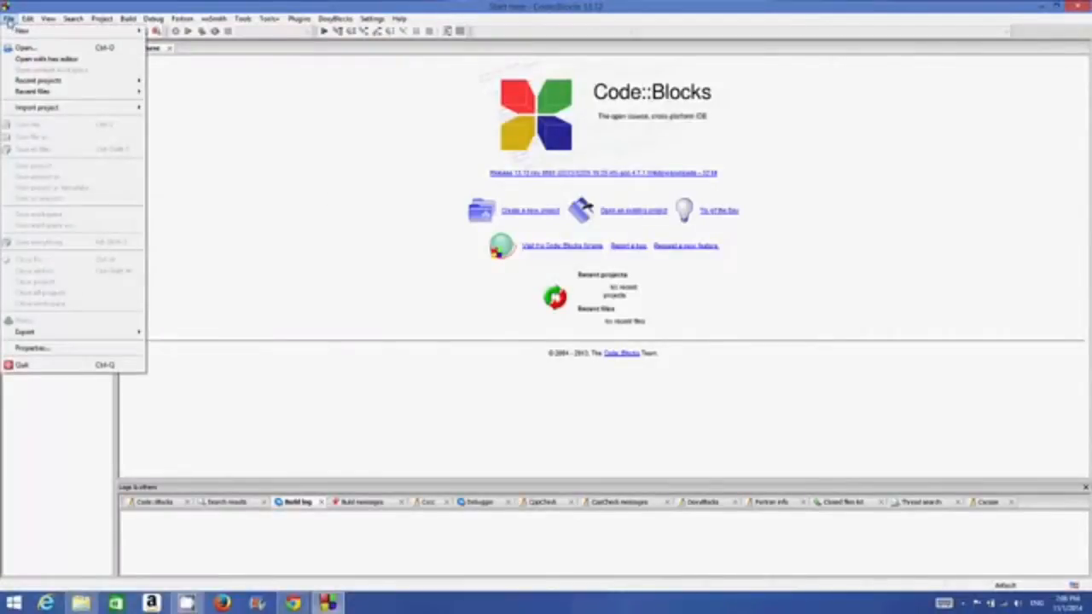
{"action": "mouse_move", "coordinate": [89, 32]}
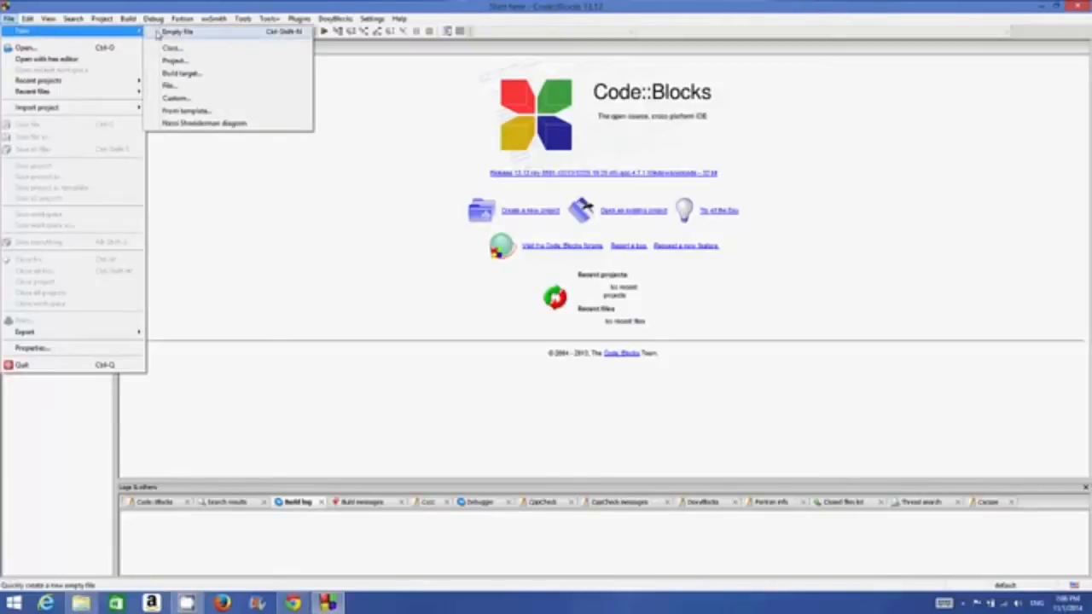
{"action": "left_click", "coordinate": [185, 62]}
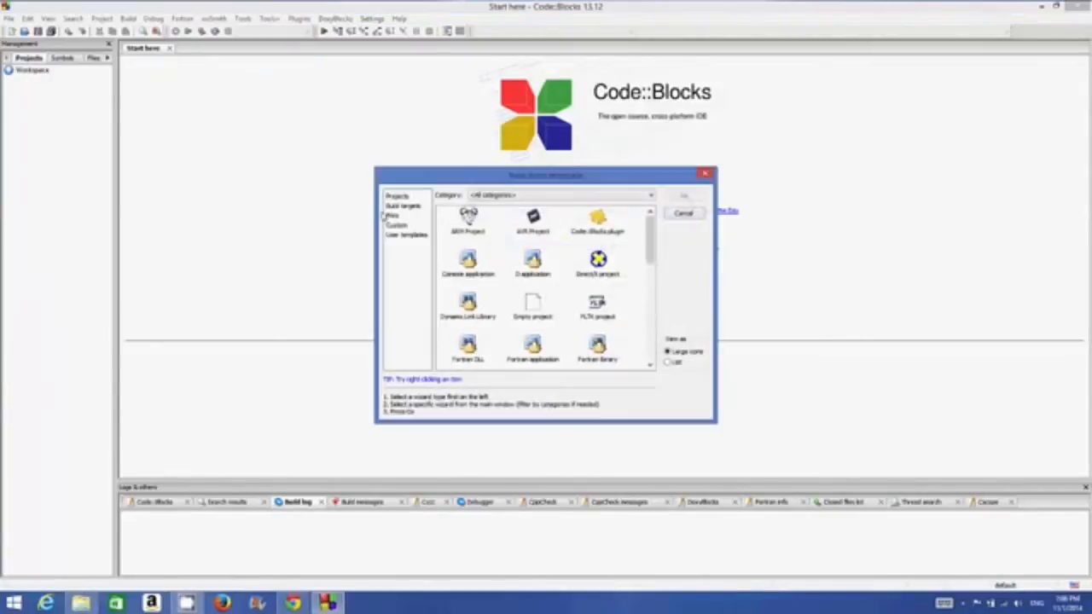
{"action": "left_click", "coordinate": [469, 271]}
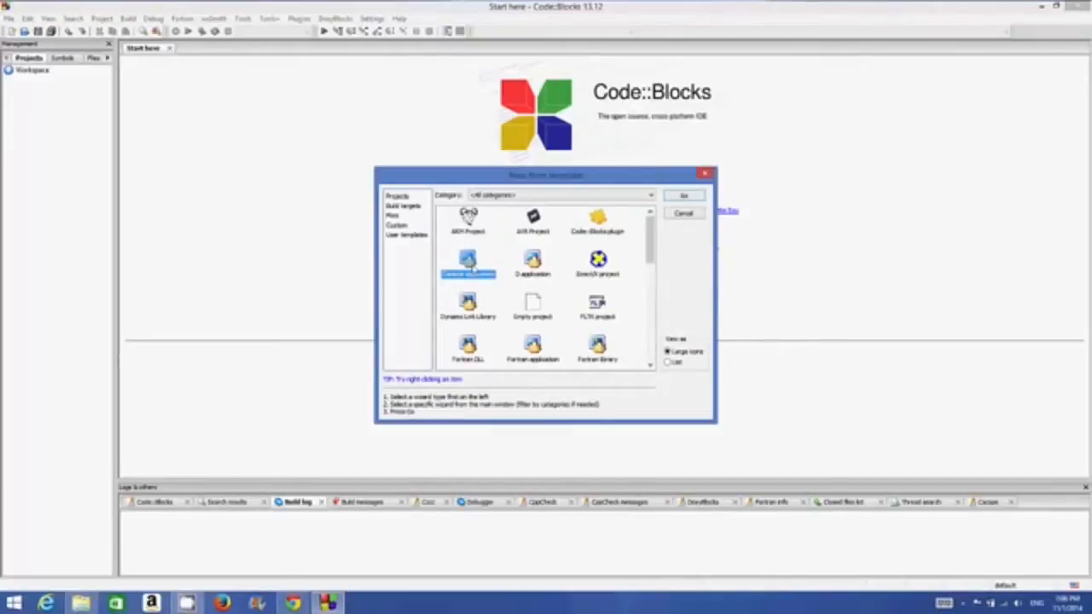
{"action": "left_click", "coordinate": [687, 197]}
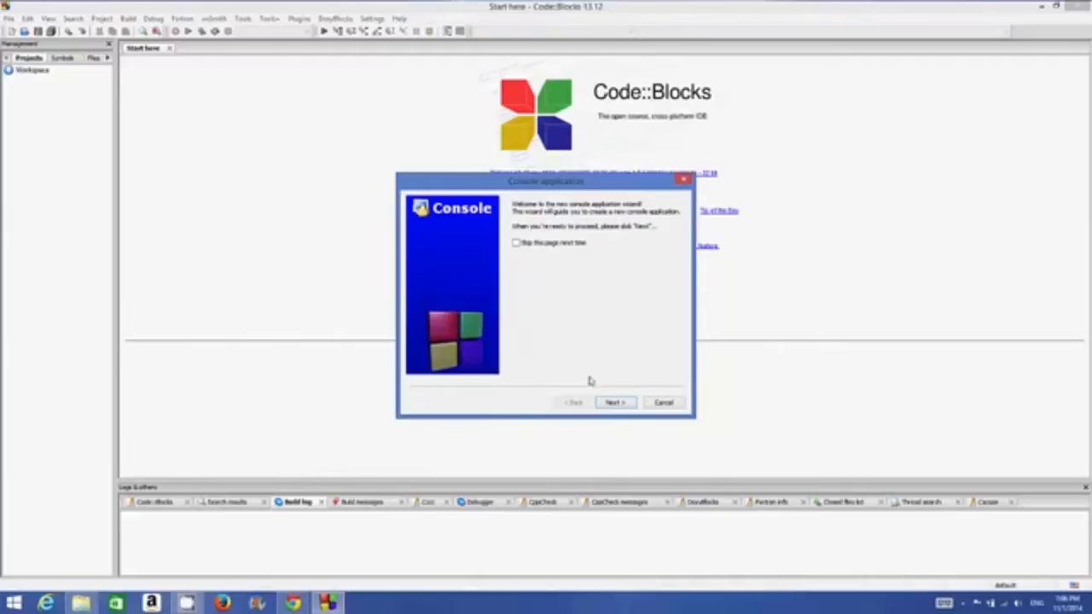
{"action": "left_click", "coordinate": [613, 403]}
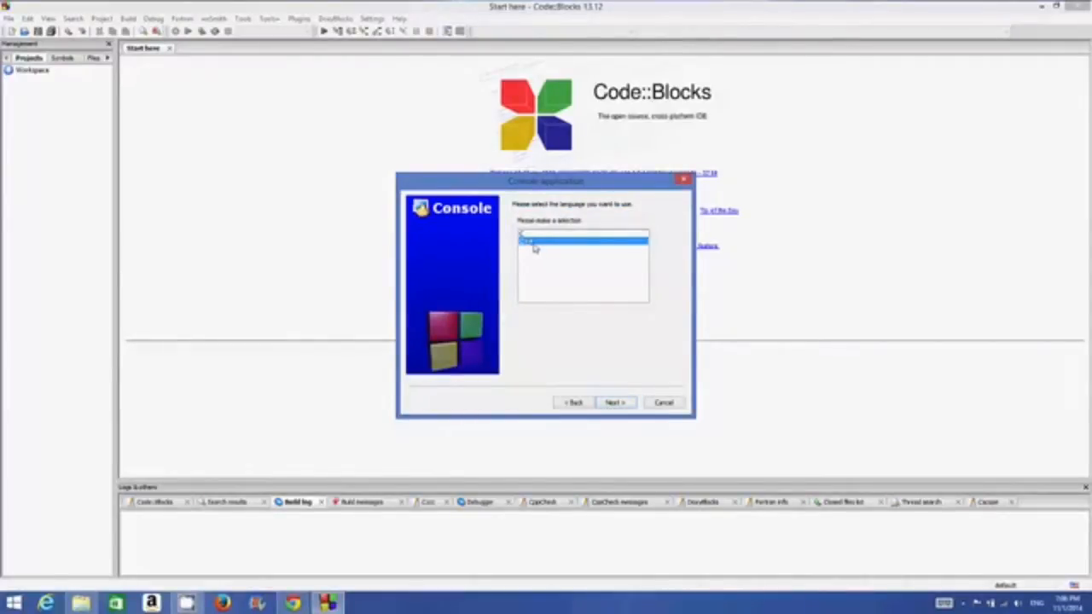
{"action": "left_click", "coordinate": [615, 404]}
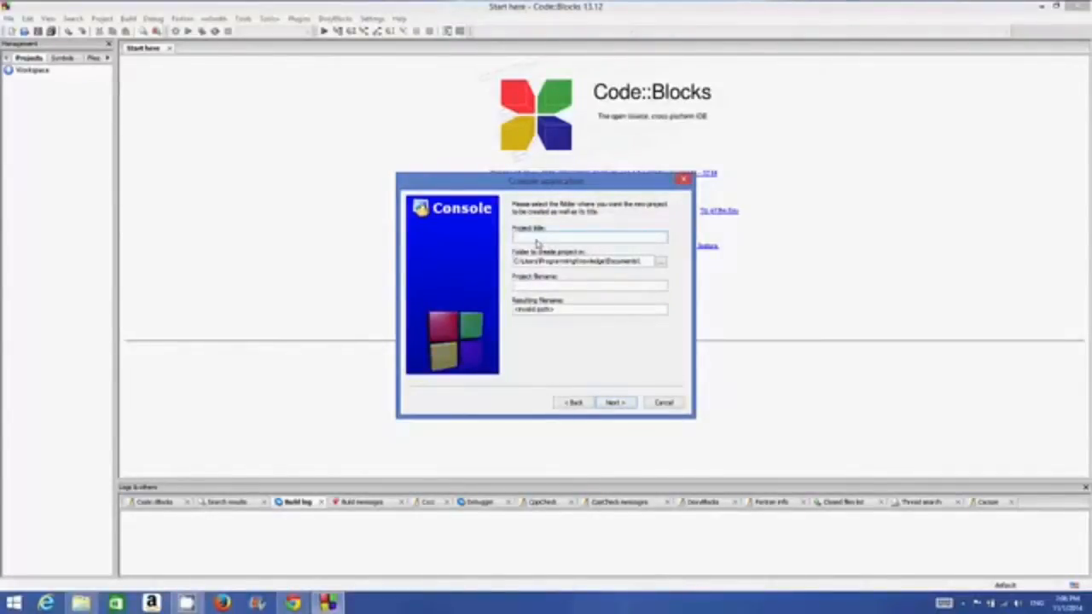
- Title the project Mzprg and accept the default Documents folder as its location
{"action": "type", "text": "Hi"}
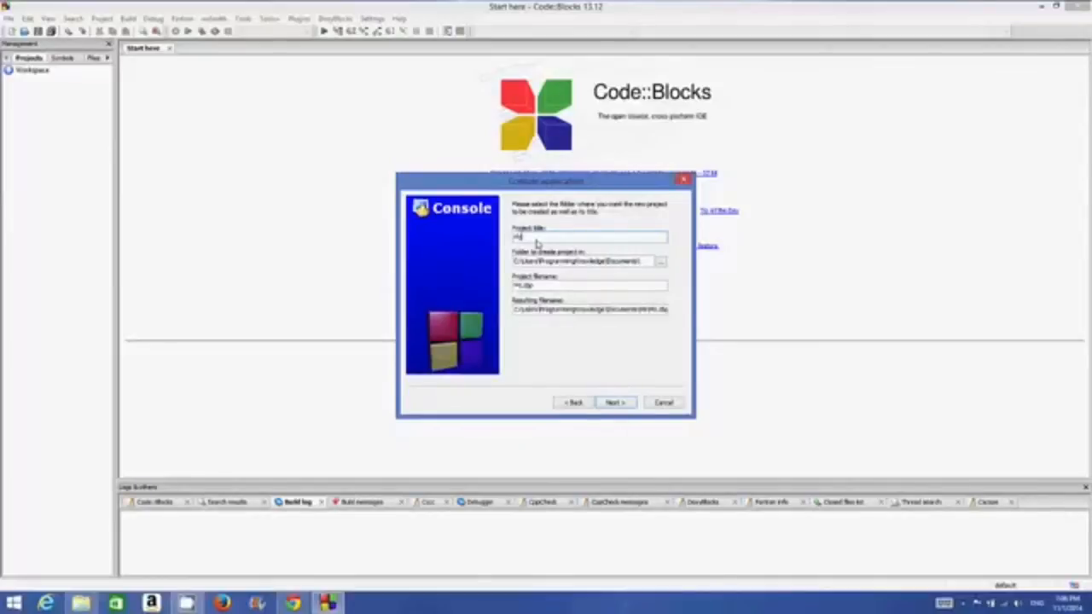
{"action": "type", "text": "prg"}
{"action": "double_click", "coordinate": [537, 242]}
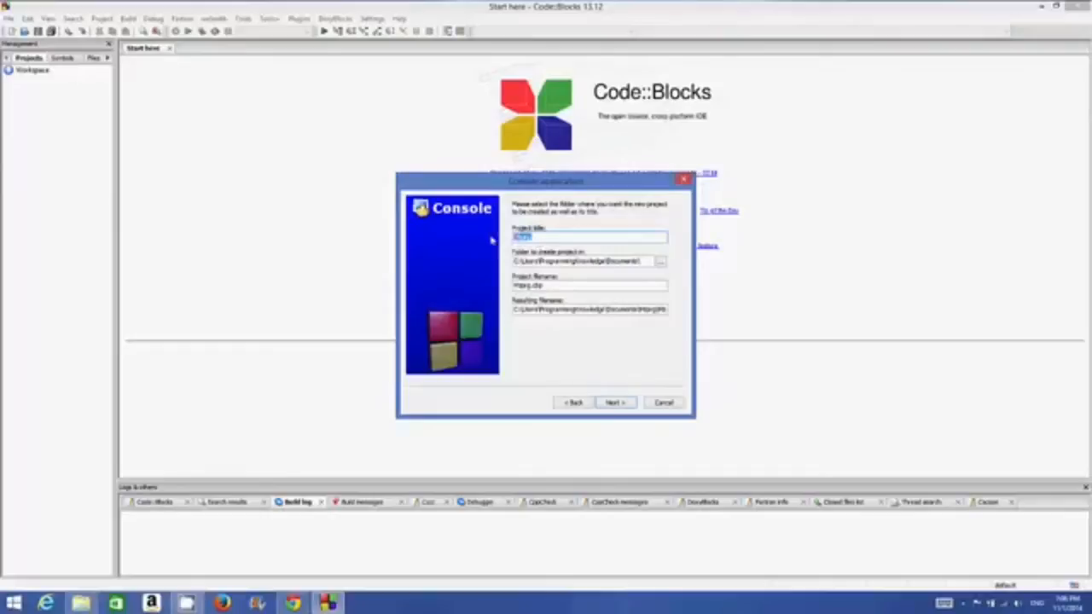
{"action": "left_click", "coordinate": [662, 262]}
{"action": "left_click", "coordinate": [606, 405]}
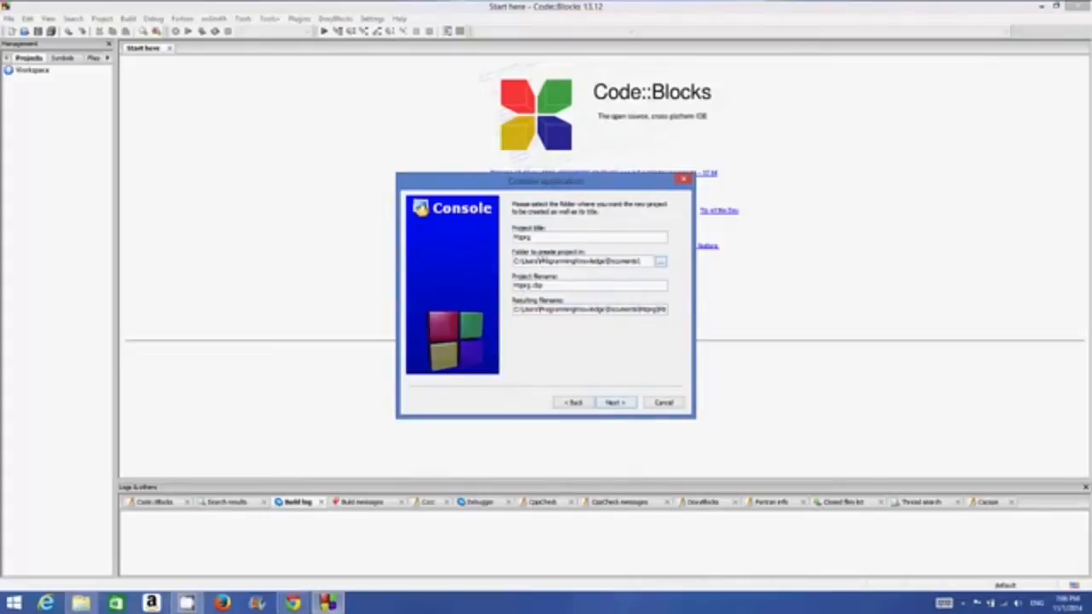
{"action": "left_click", "coordinate": [662, 264]}
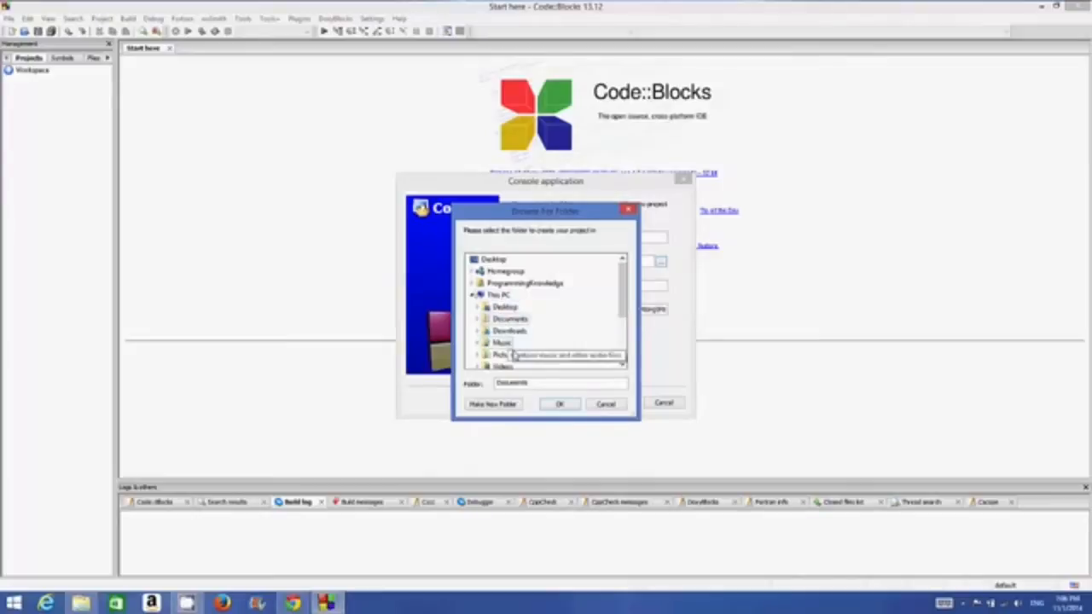
{"action": "left_click", "coordinate": [604, 405]}
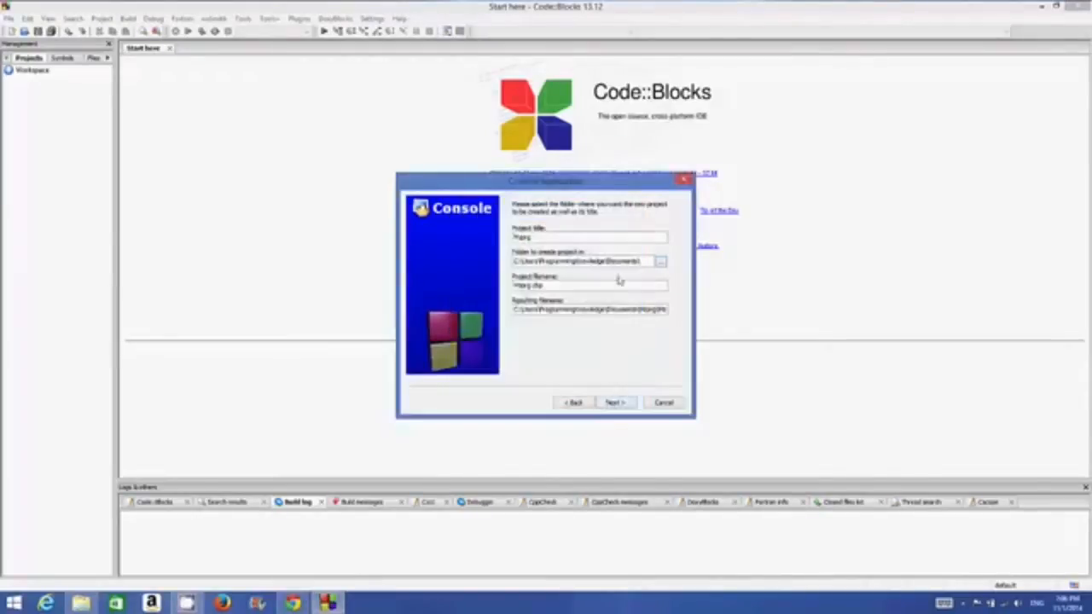
{"action": "left_click", "coordinate": [615, 402]}
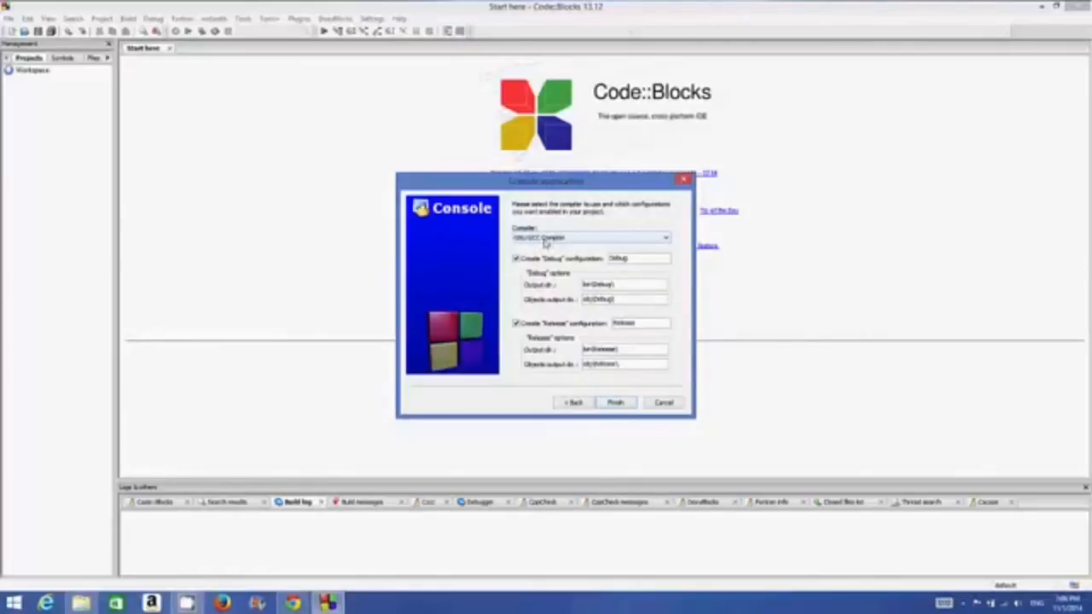
- Create the project with the GNU GCC Compiler and the Debug and Release configurations, and open main.cpp from its Sources
{"action": "left_click", "coordinate": [488, 610]}
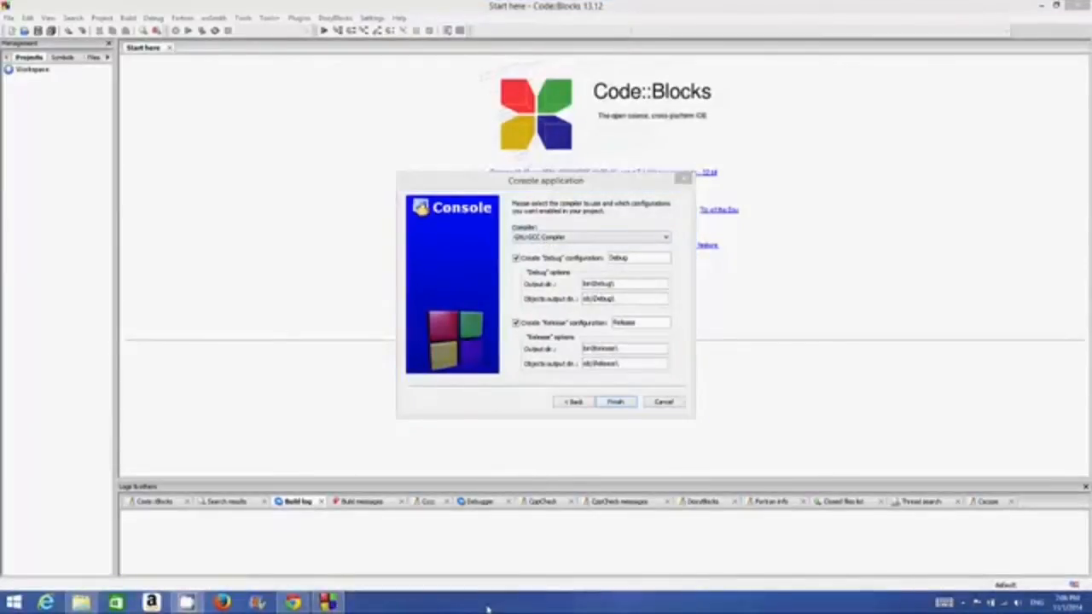
{"action": "left_click", "coordinate": [614, 403]}
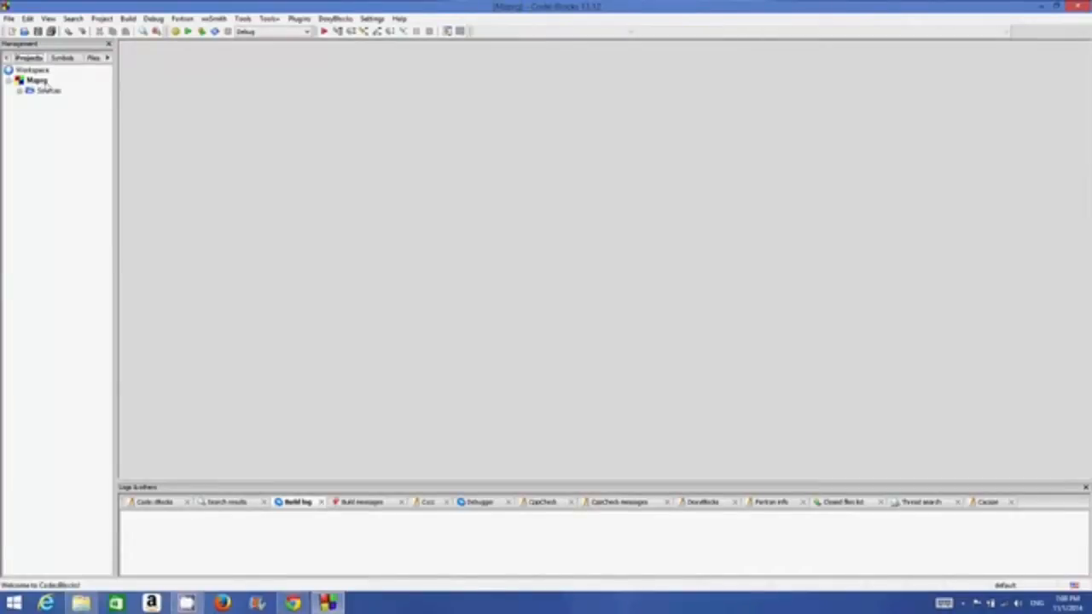
{"action": "left_click", "coordinate": [20, 91]}
{"action": "double_click", "coordinate": [59, 101]}
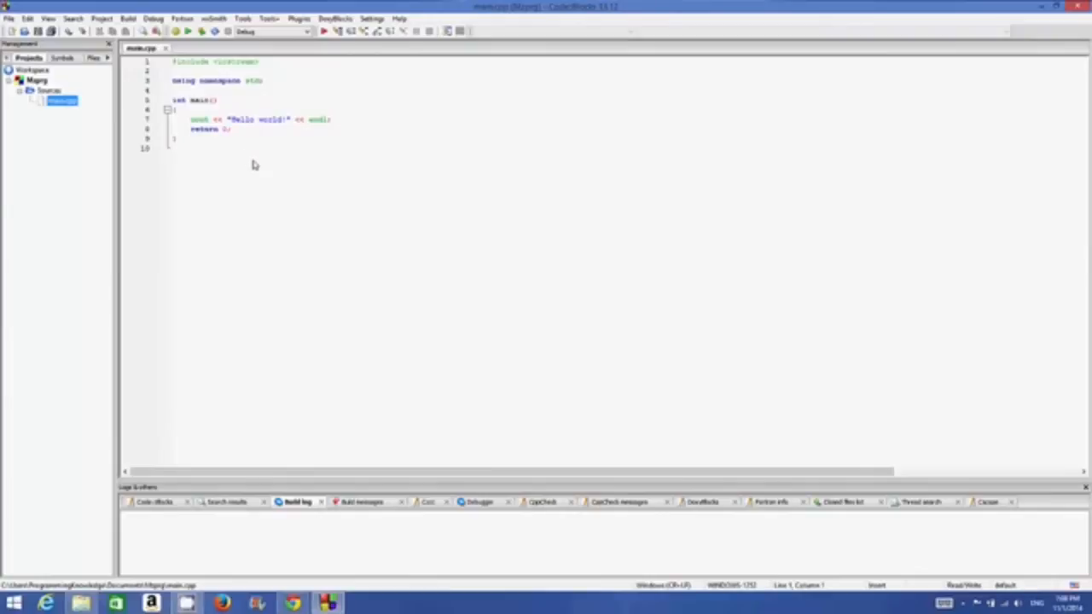
- Enlarge the code text in main.cpp and examine the generated Hello world program
{"action": "left_click", "coordinate": [252, 164]}
{"action": "key", "text": "shift+Up"}
{"action": "key", "text": "shift+Up"}
{"action": "key", "text": "shift+Up"}
{"action": "key", "text": "shift+Up"}
{"action": "key", "text": "shift+Up"}
{"action": "key", "text": "shift+Up"}
{"action": "key", "text": "shift+Up"}
{"action": "key", "text": "shift+Up"}
{"action": "key", "text": "shift+Up"}
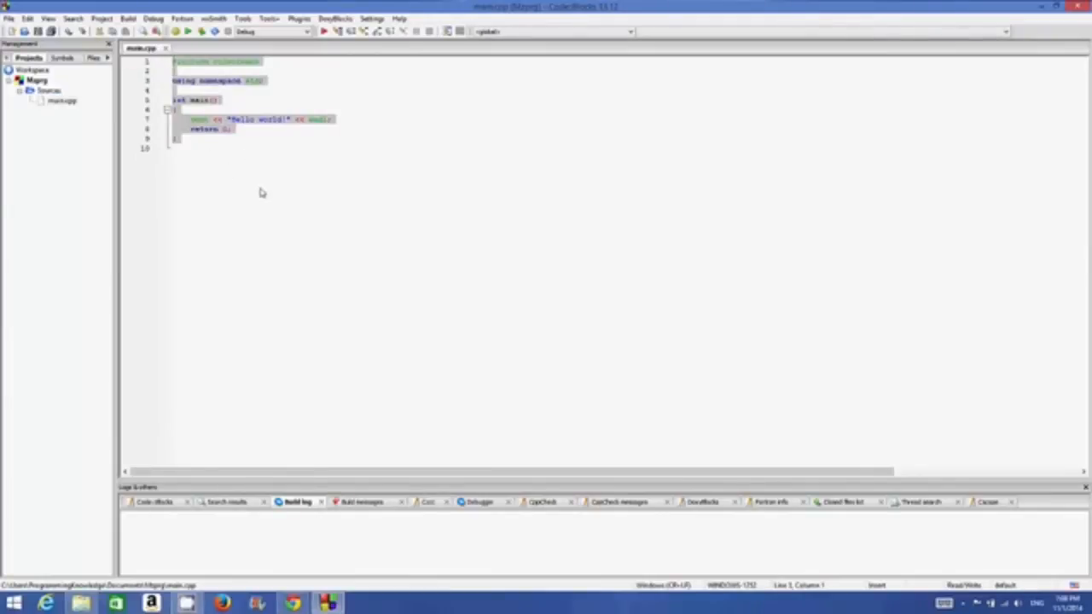
{"action": "left_click", "coordinate": [261, 180]}
{"action": "scroll", "coordinate": [262, 159], "scroll_direction": "up", "scroll_amount": 1}
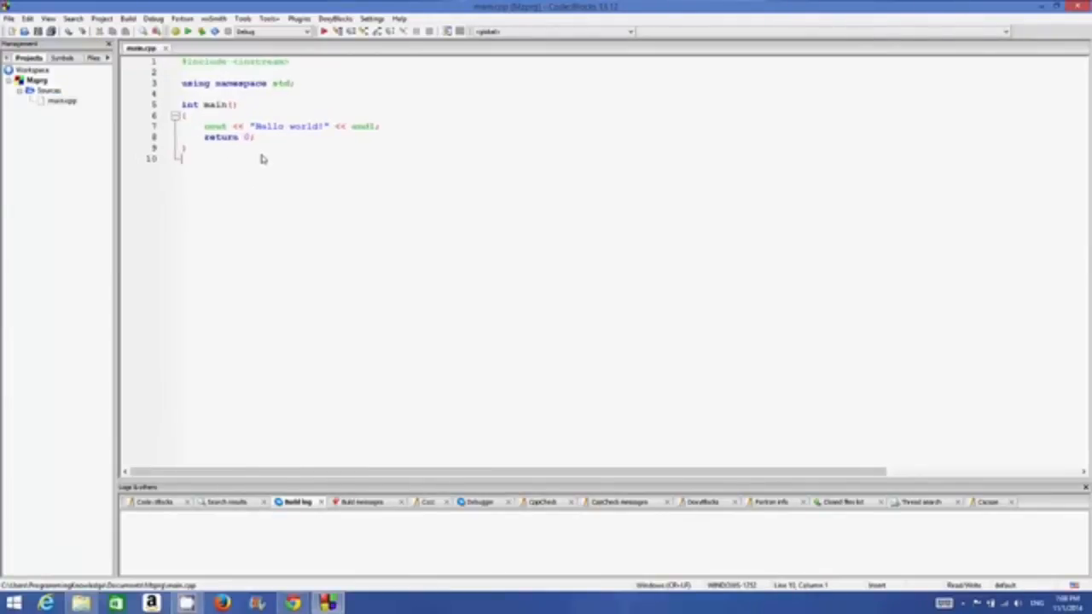
{"action": "scroll", "coordinate": [263, 159], "scroll_direction": "up", "scroll_amount": 2}
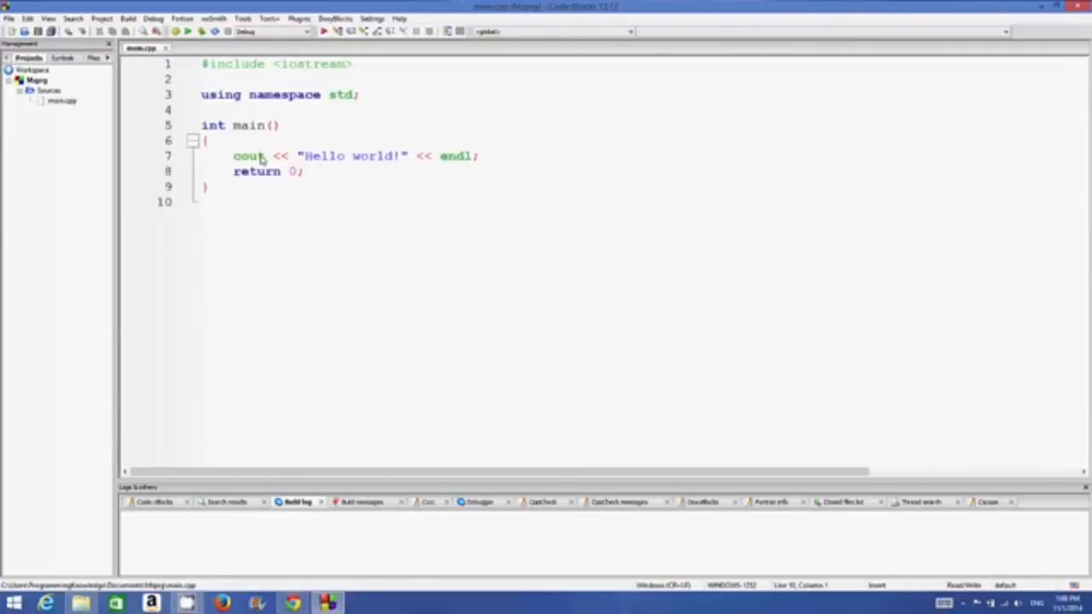
{"action": "scroll", "coordinate": [262, 159], "scroll_direction": "up", "scroll_amount": 2}
{"action": "left_click_drag", "start_coordinate": [302, 237], "coordinate": [182, 60]}
{"action": "left_click", "coordinate": [348, 174]}
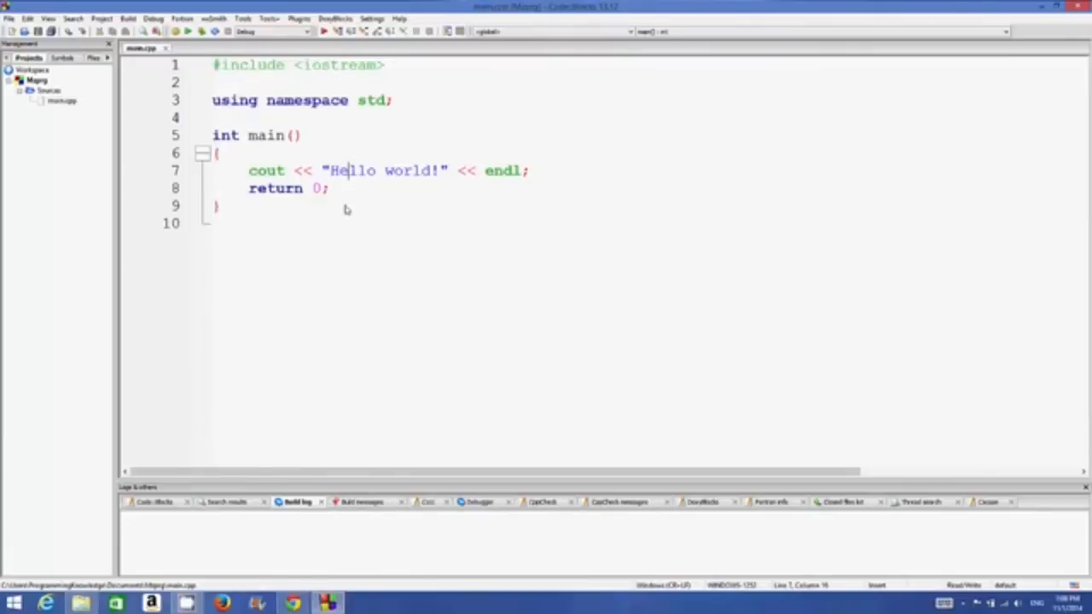
{"action": "left_click", "coordinate": [340, 206]}
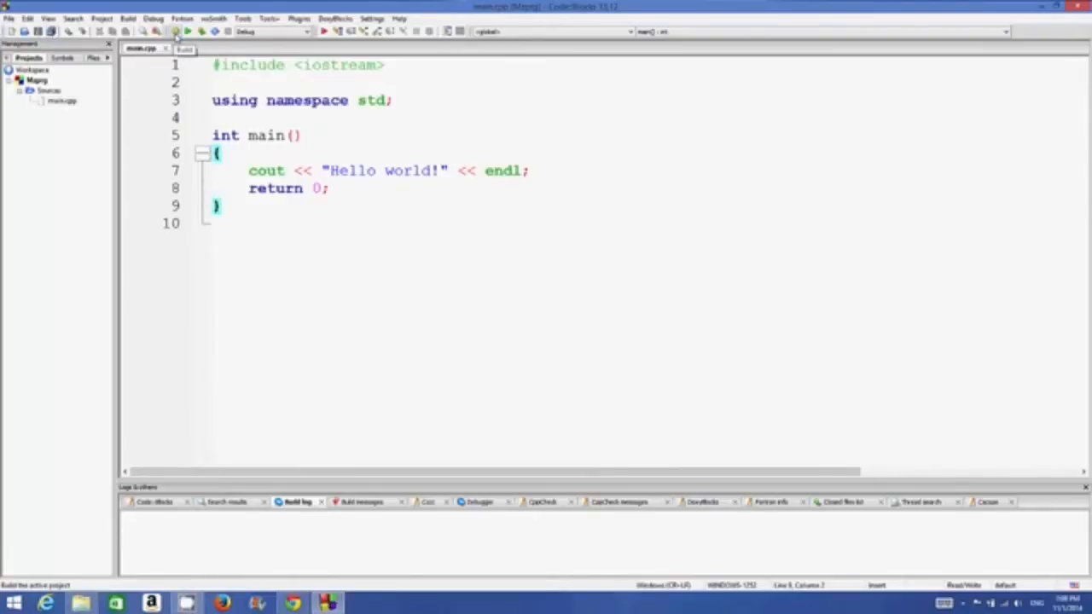
- Build the active project and check the final error and warning lines of the build log
{"action": "left_click", "coordinate": [175, 31]}
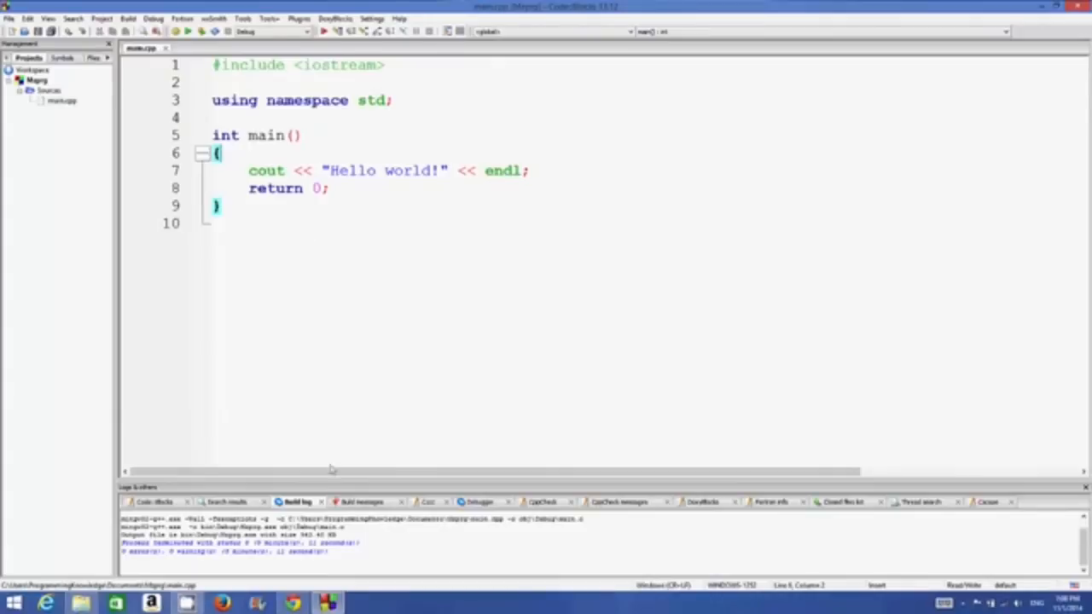
{"action": "left_click_drag", "start_coordinate": [343, 556], "coordinate": [243, 538]}
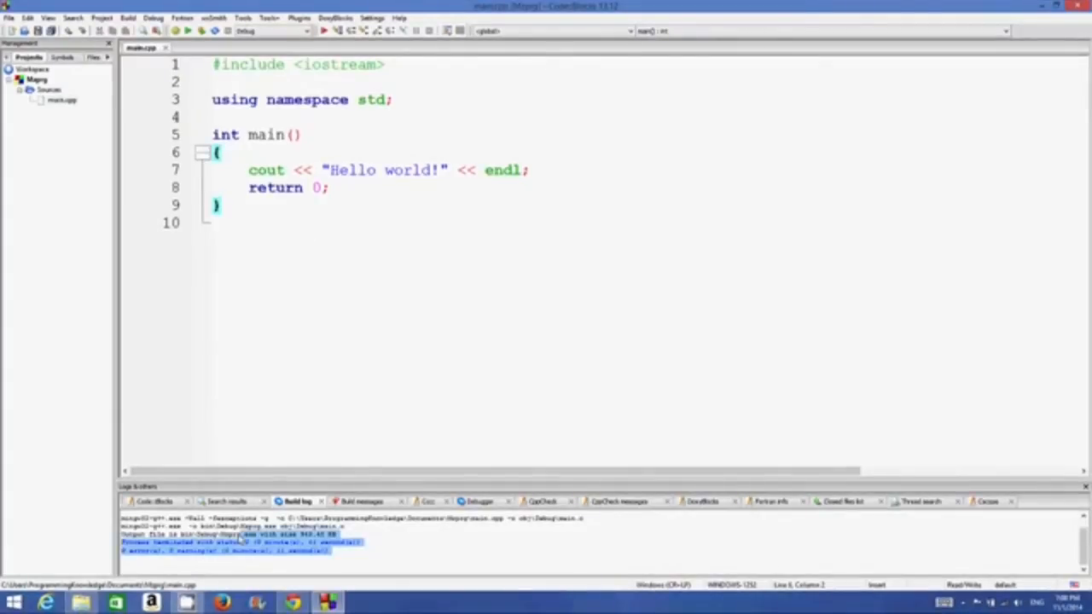
{"action": "left_click", "coordinate": [334, 553]}
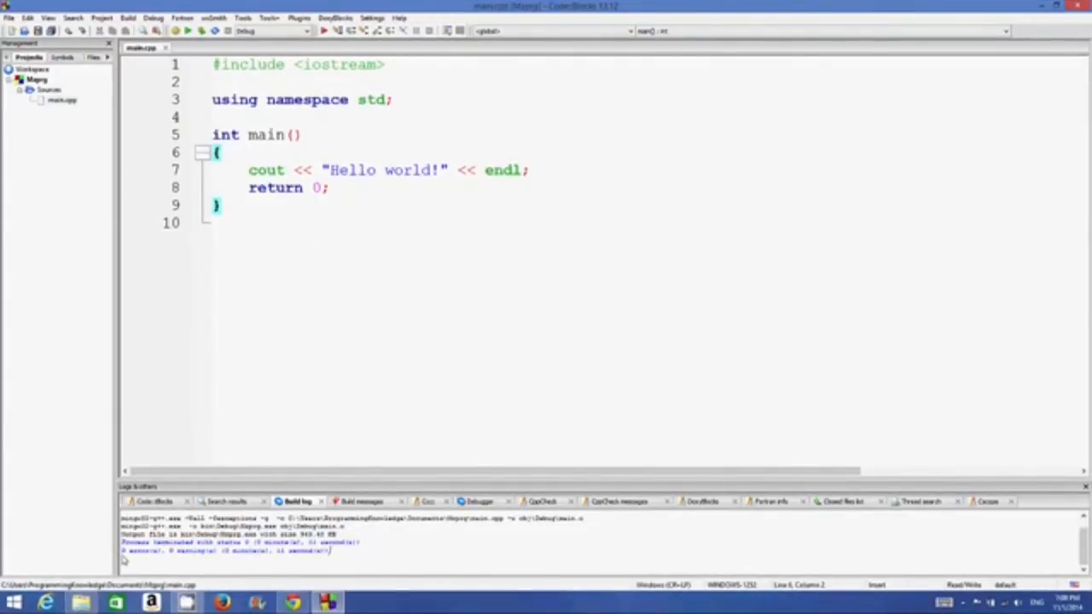
{"action": "left_click_drag", "start_coordinate": [124, 557], "coordinate": [229, 553]}
- Run the built program and close its console window
{"action": "left_click", "coordinate": [187, 30]}
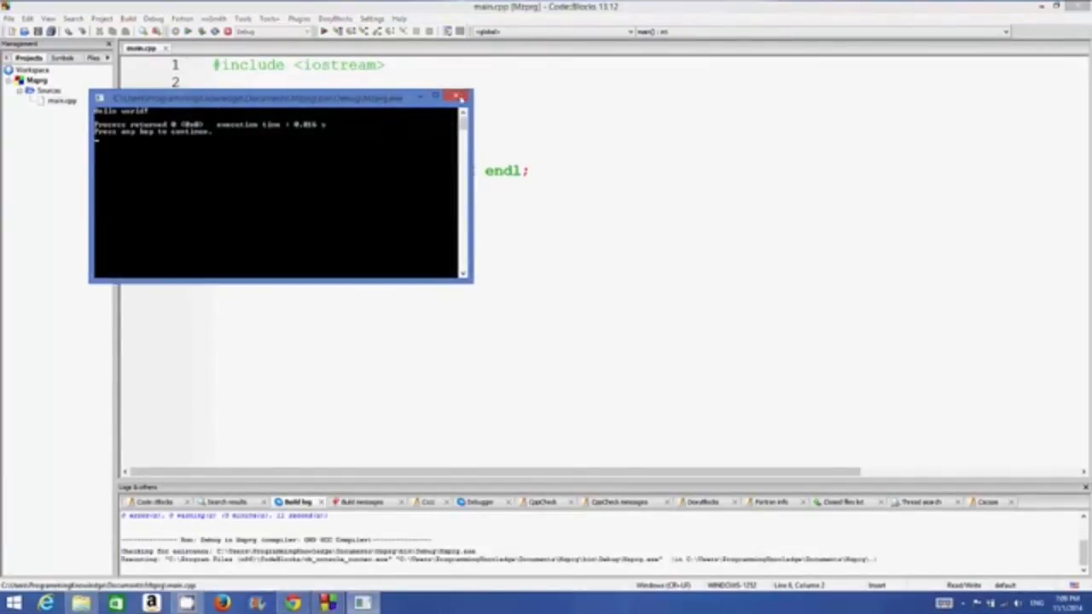
{"action": "left_click", "coordinate": [459, 98]}
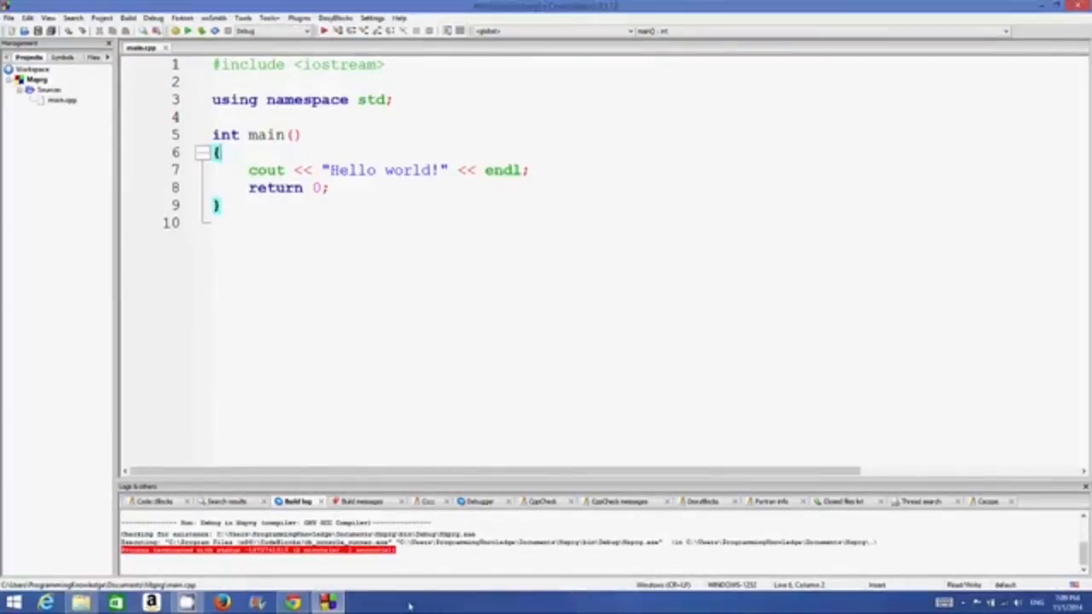